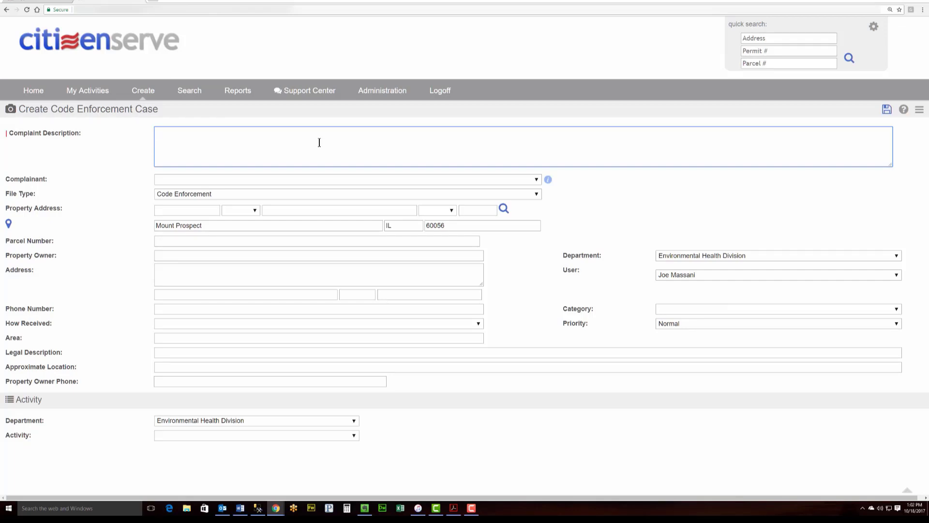
# Enter the complaint description 'Tall weeds in front yard', correcting the mistyped last word
pyautogui.write('Tall weed')
pyautogui.write('s in front y')
pyautogui.write('ear')
pyautogui.press('BackSpace')
pyautogui.press('BackSpace')
pyautogui.press('BackSpace')
pyautogui.write('ard')
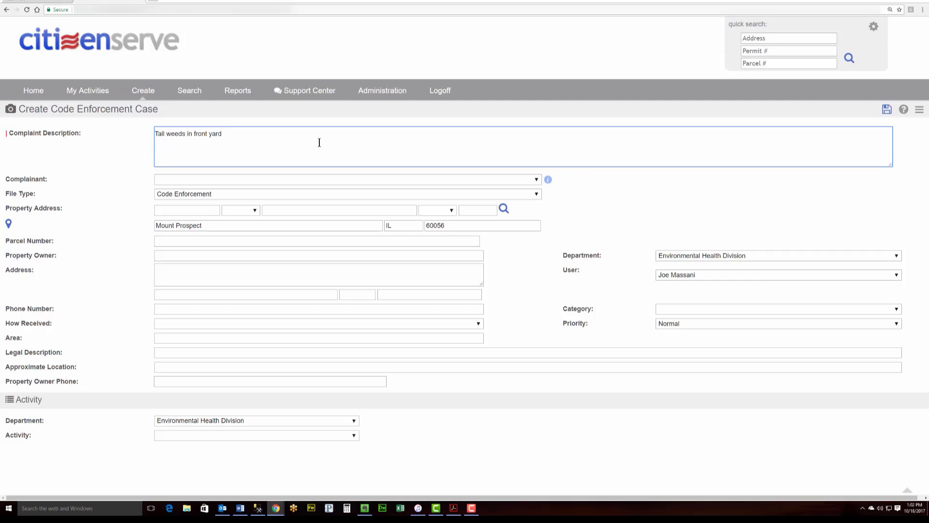
pyautogui.click(227, 179)
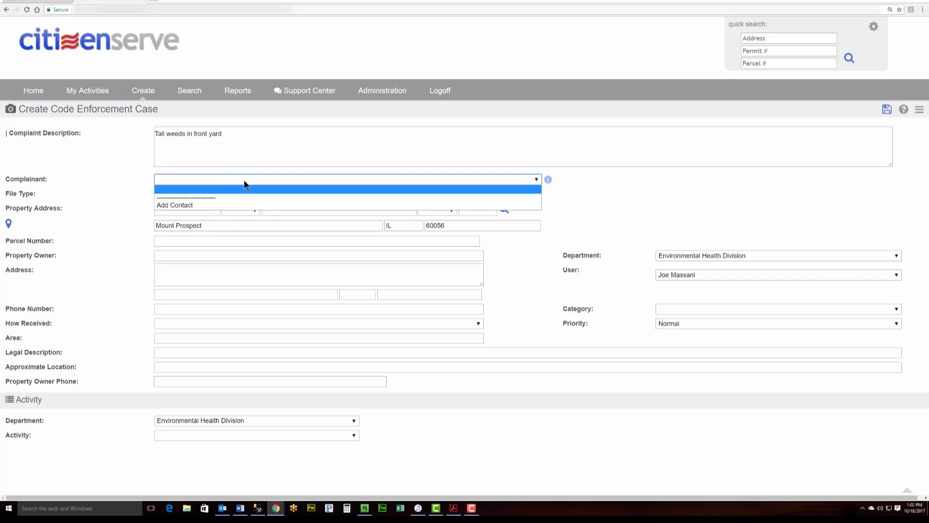
# Add a complainant contact by searching the contact's first and last name, finding 2 matches
pyautogui.click(213, 206)
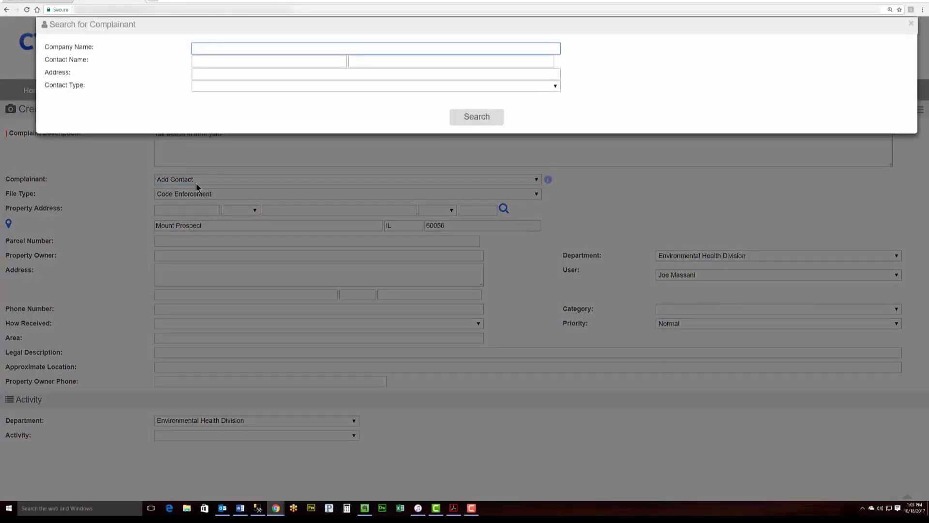
pyautogui.click(202, 63)
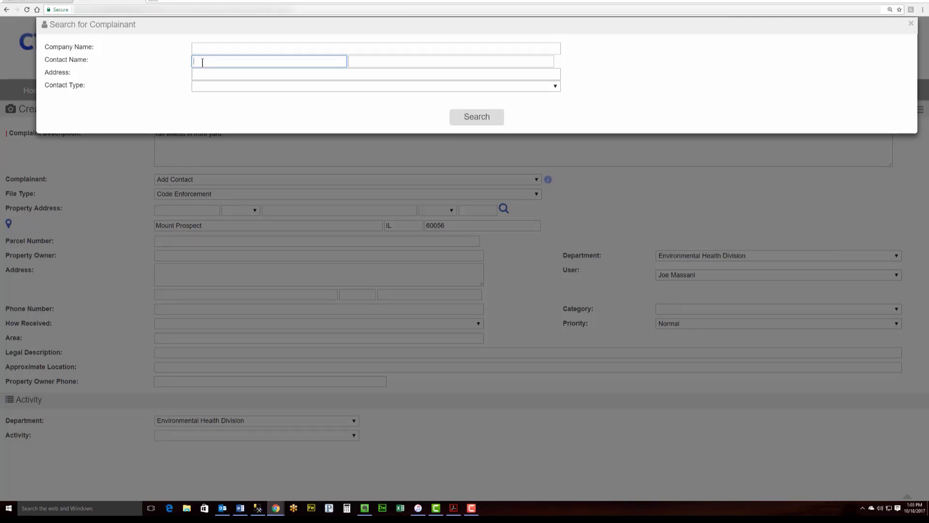
pyautogui.write('Daniel')
pyautogui.press('Tab')
pyautogui.write('B')
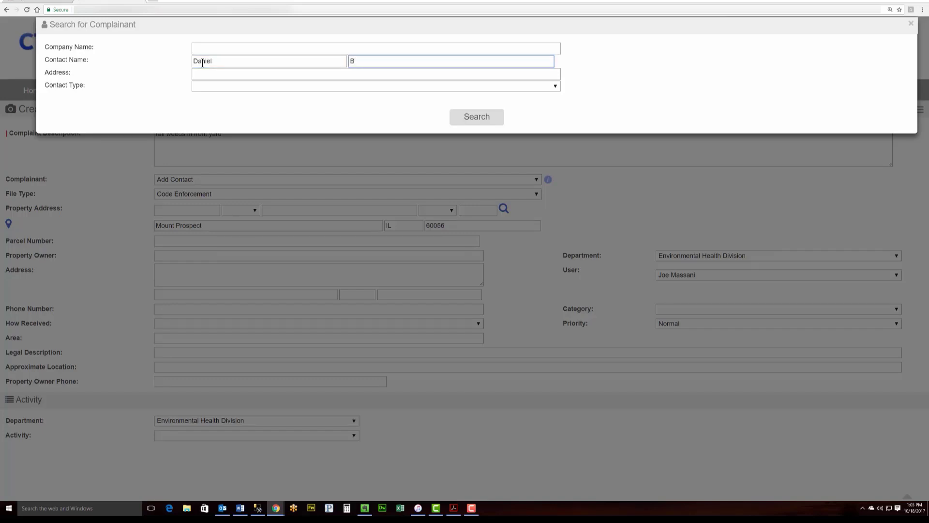
pyautogui.click(240, 61)
pyautogui.click(385, 61)
pyautogui.click(489, 122)
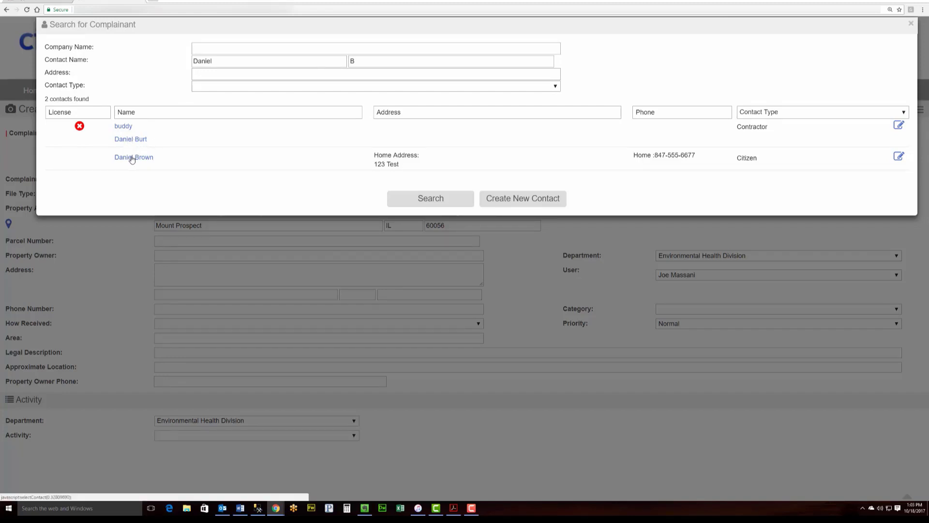
# Create a new Resident contact at 123 Test St, associated as Complainant, and save it
pyautogui.click(519, 200)
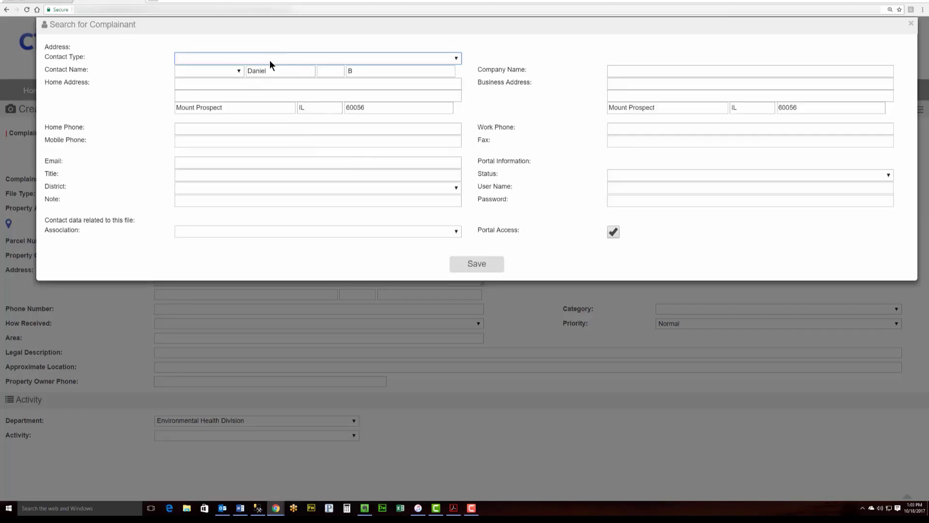
pyautogui.click(294, 59)
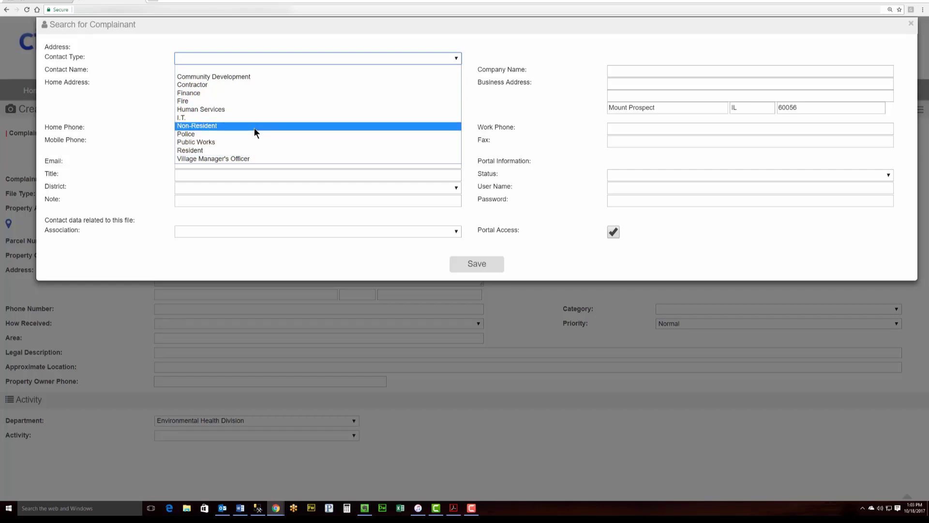
pyautogui.click(246, 150)
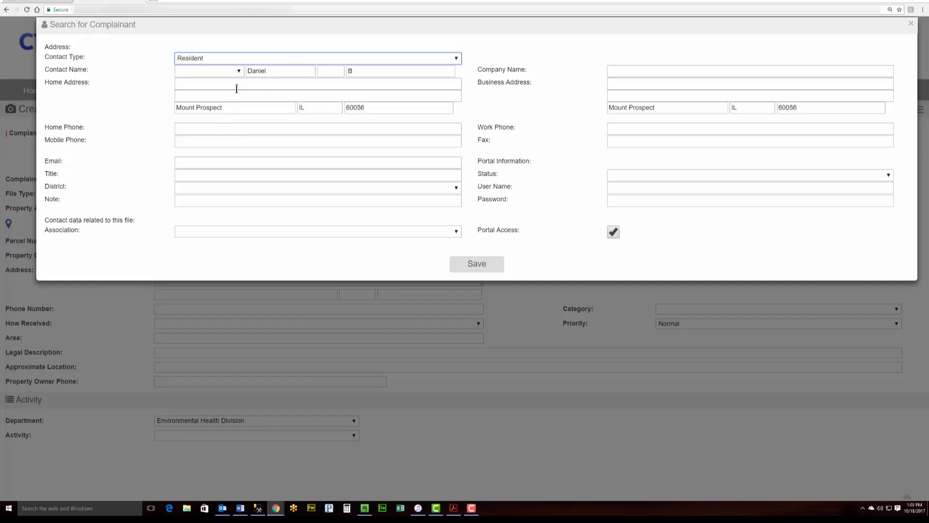
pyautogui.click(210, 84)
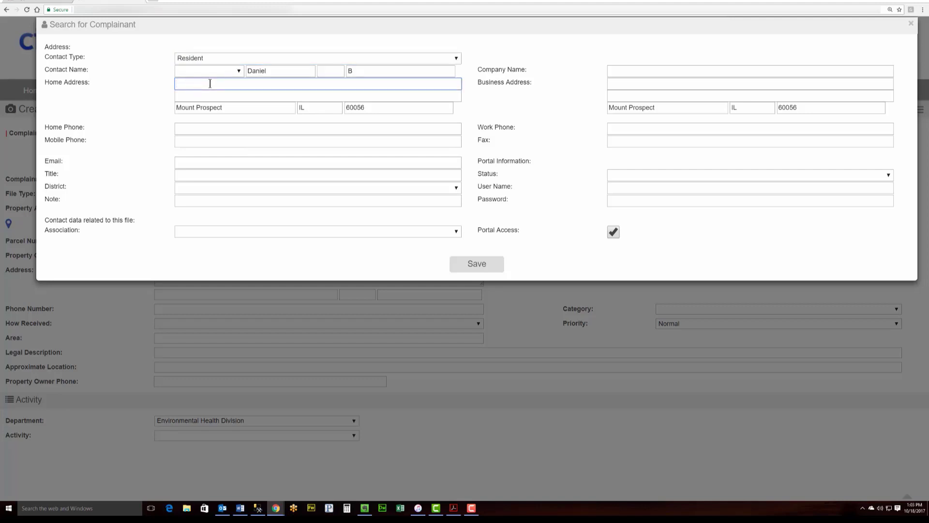
pyautogui.write('123 Test St')
pyautogui.click(286, 230)
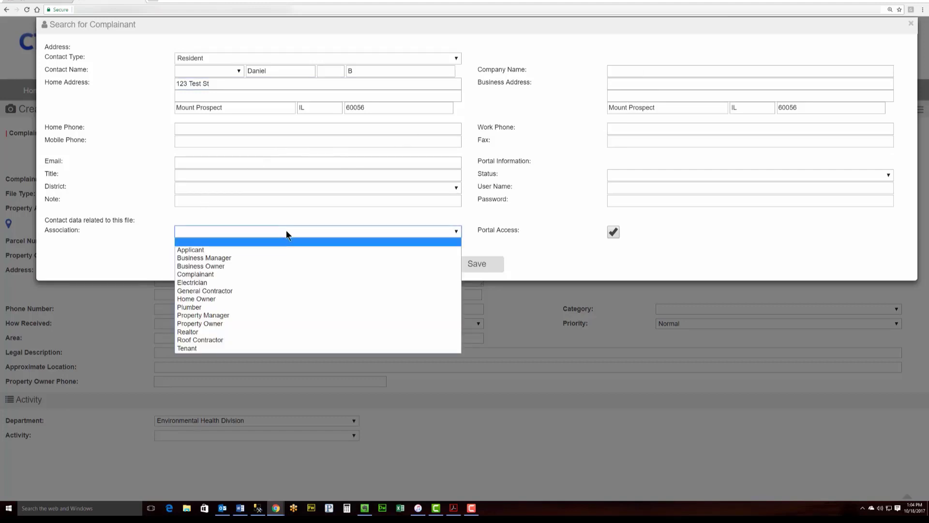
pyautogui.click(225, 274)
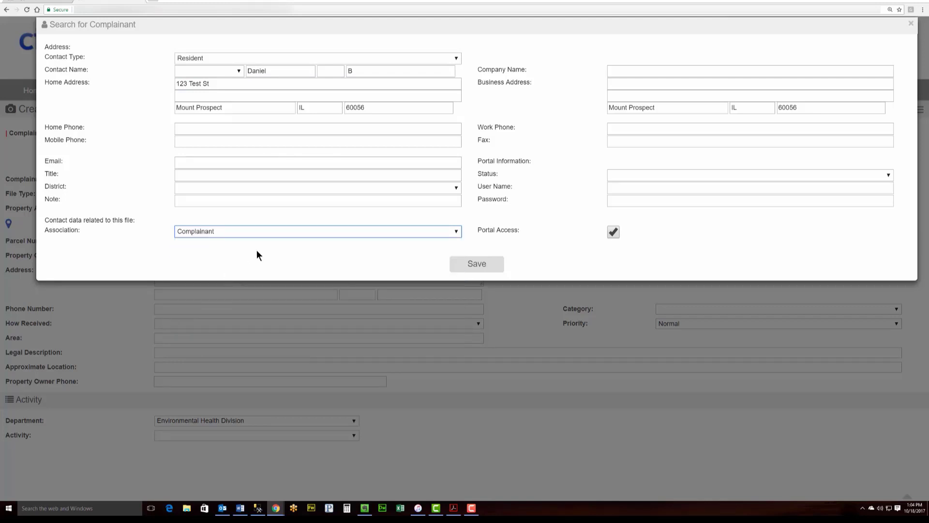
pyautogui.click(485, 265)
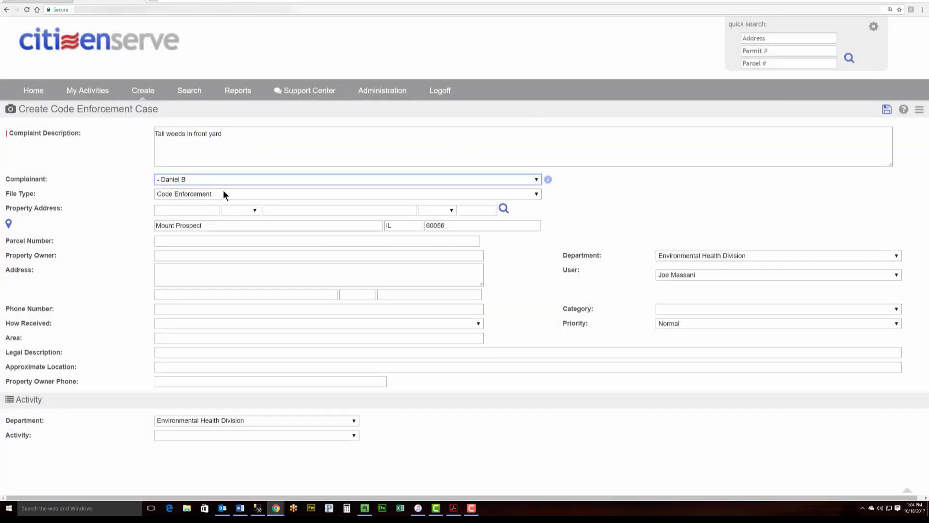
# Search the parcel database for property address number 100 on the entered street
pyautogui.click(194, 207)
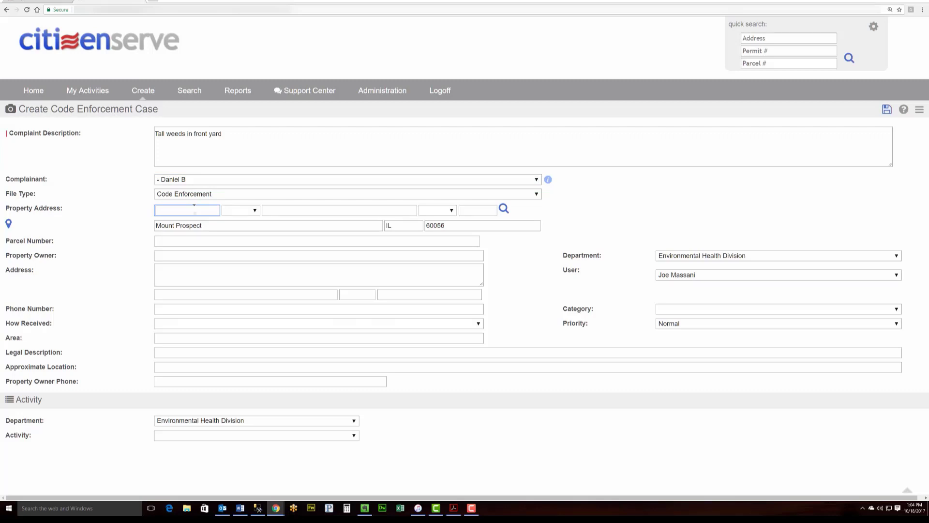
pyautogui.write('100')
pyautogui.press('Tab')
pyautogui.press('Tab')
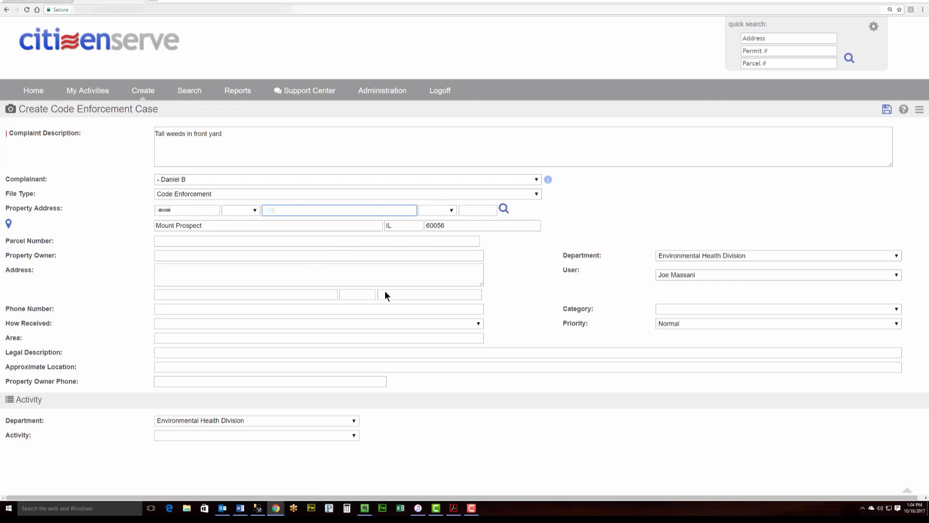
pyautogui.click(505, 209)
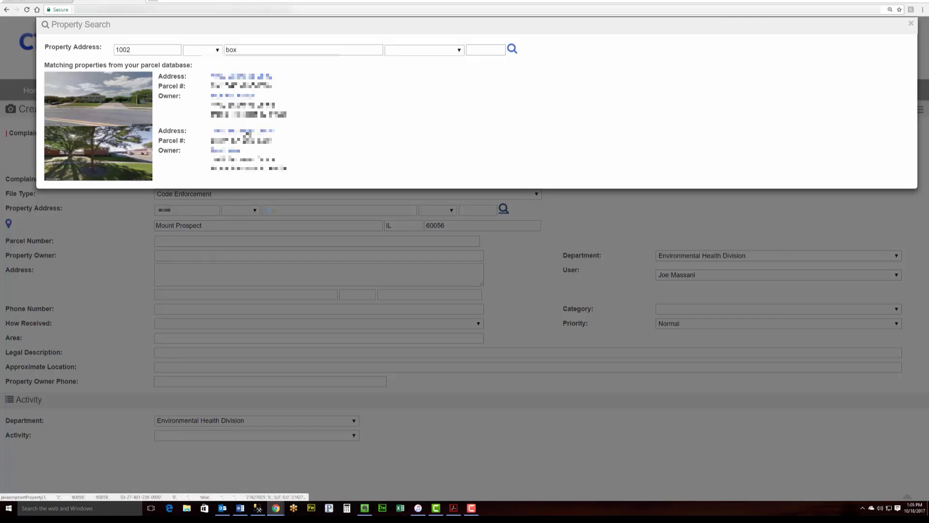
# Fill the case from the second matching property, then review its case history and map location
pyautogui.click(247, 134)
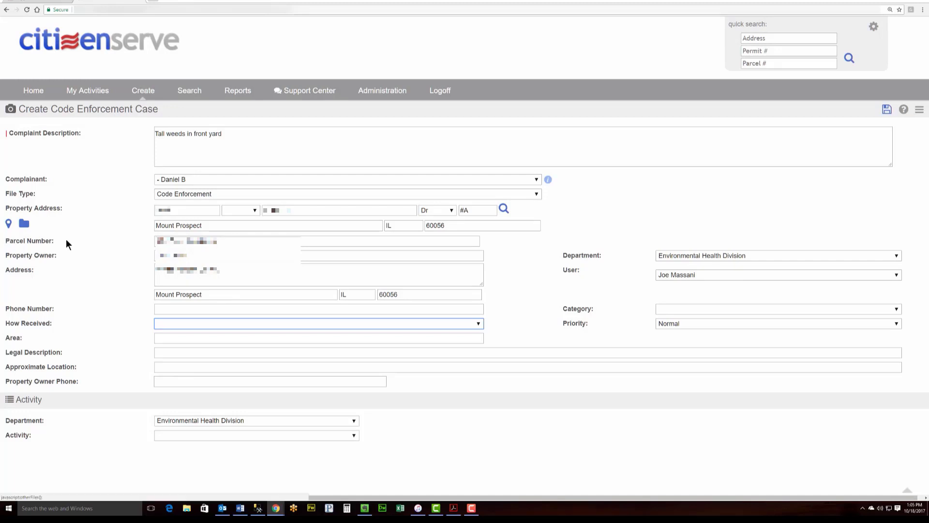
pyautogui.click(25, 225)
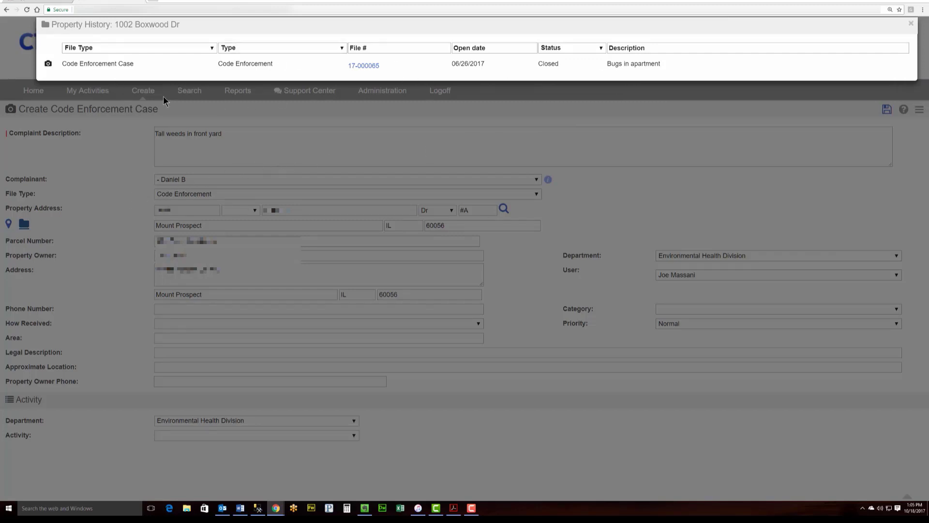
pyautogui.click(133, 209)
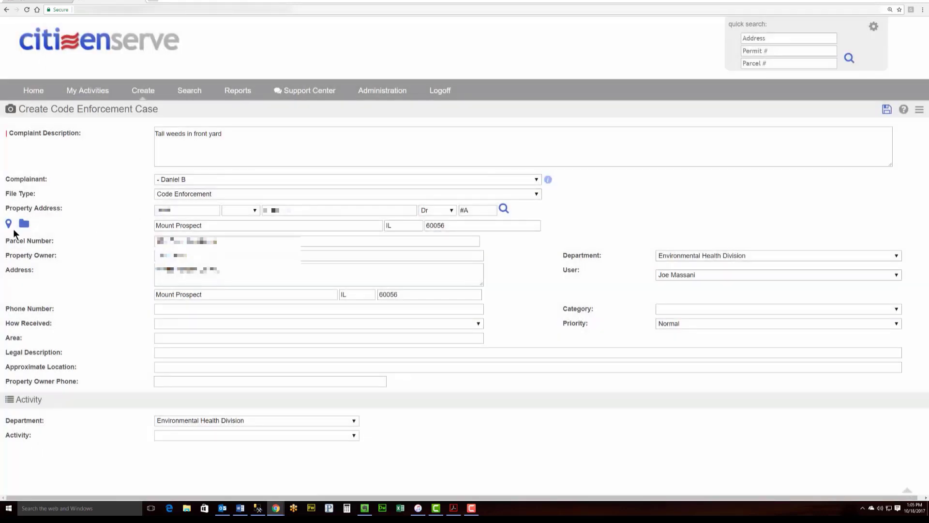
pyautogui.click(10, 228)
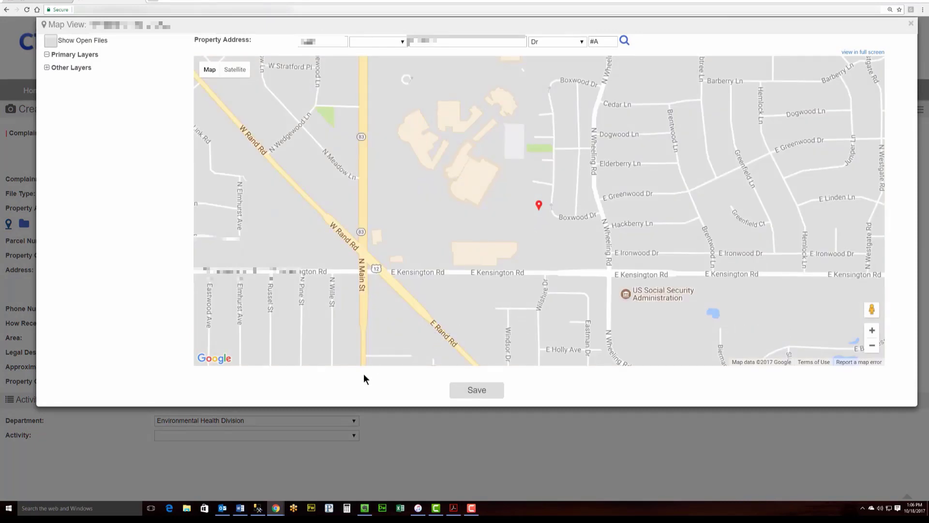
pyautogui.click(428, 417)
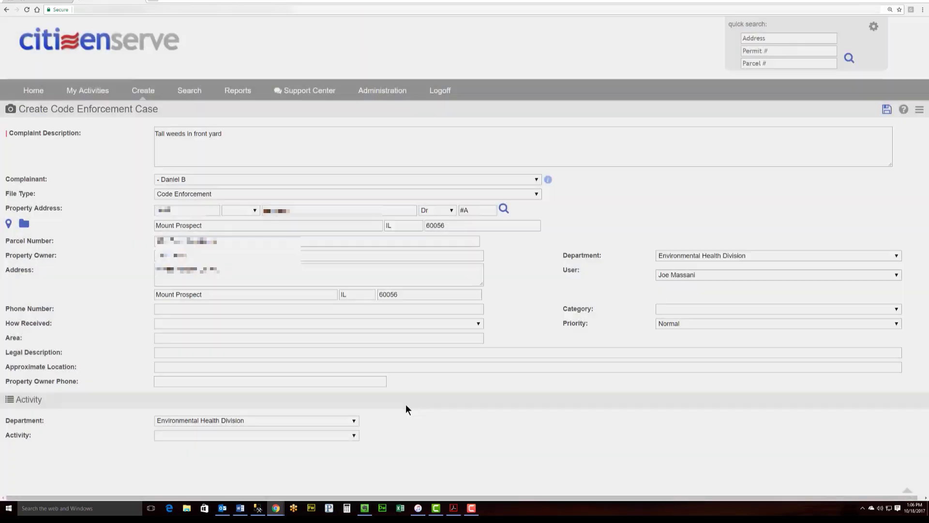
# Record the complaint as received by Phone and set the case category to GRASS/WEEDS
pyautogui.click(202, 321)
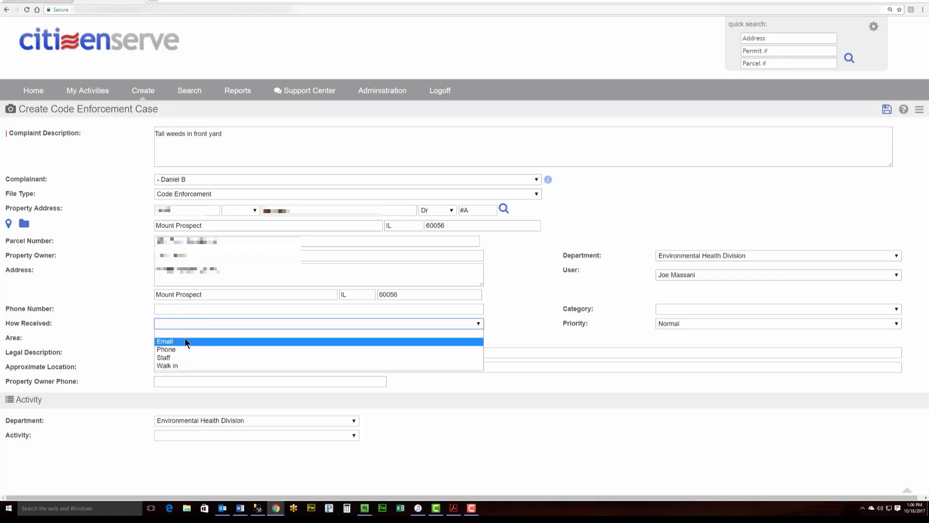
pyautogui.click(182, 350)
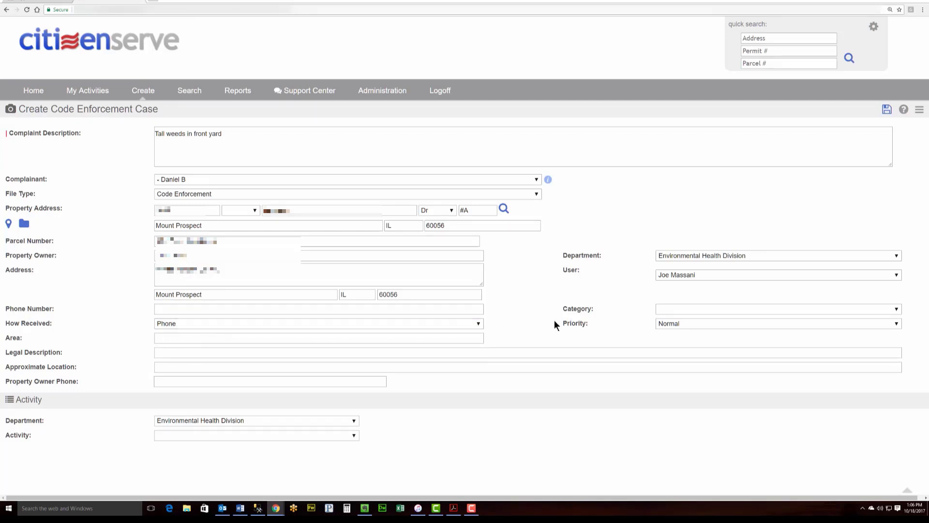
pyautogui.click(684, 308)
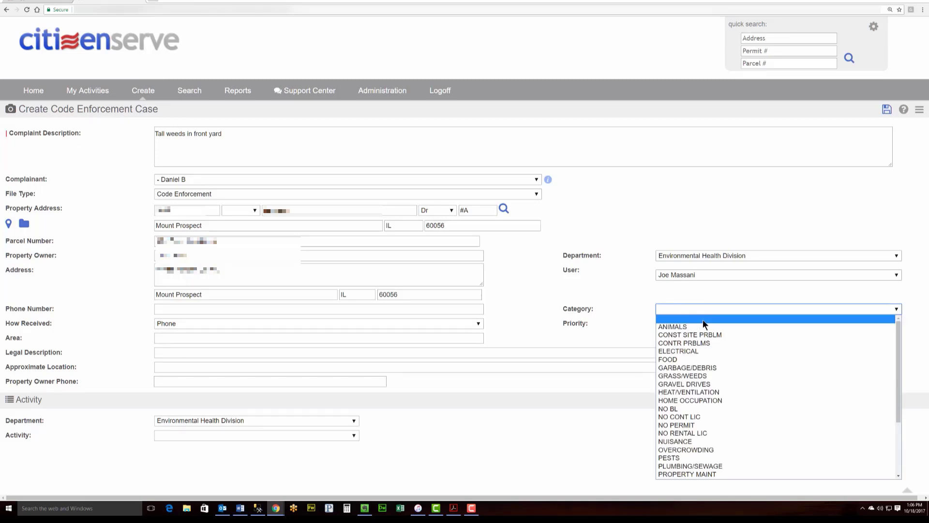
pyautogui.click(707, 376)
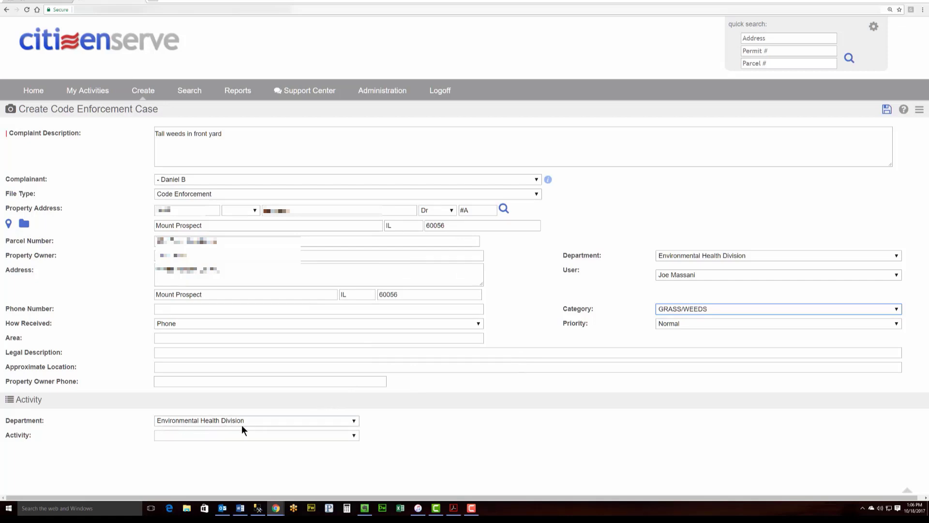
# Add a Code Enforcement Inspection activity assigned to the current user
pyautogui.click(266, 435)
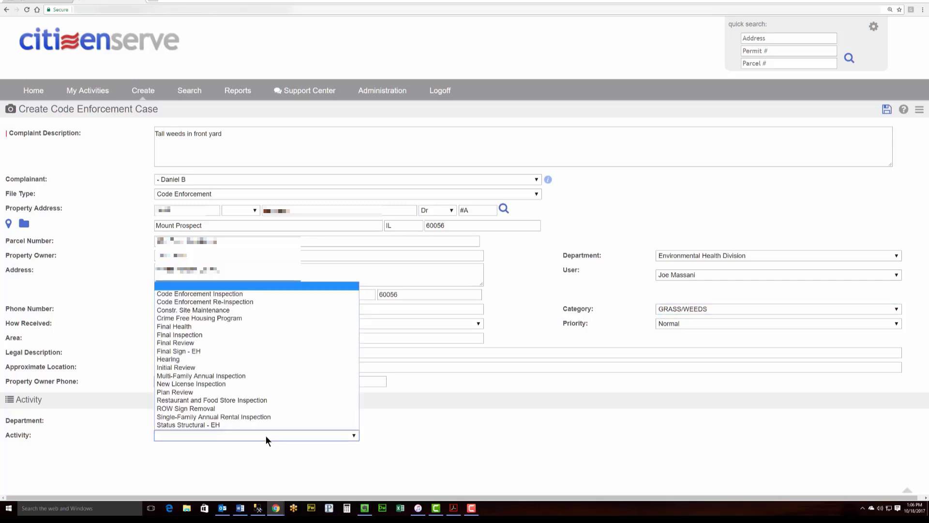
pyautogui.click(222, 294)
pyautogui.scroll(-1, 429, 377)
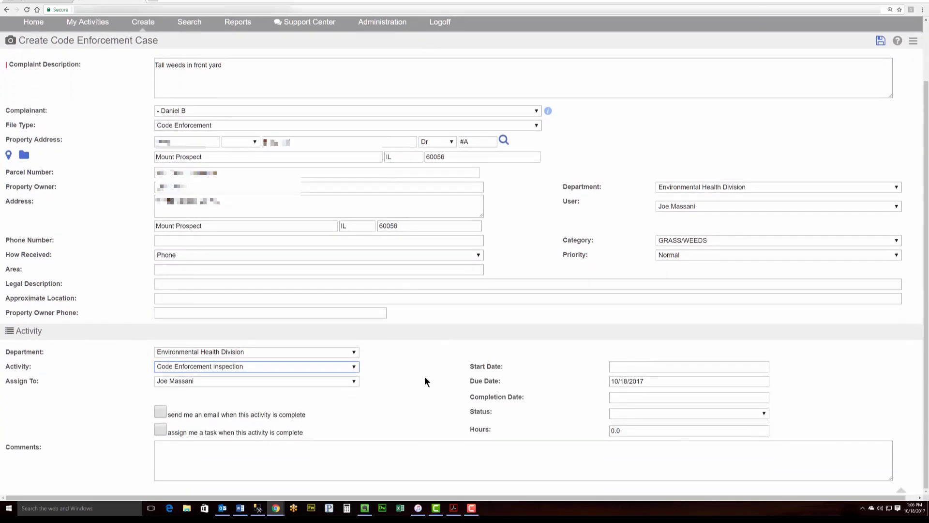
pyautogui.click(350, 380)
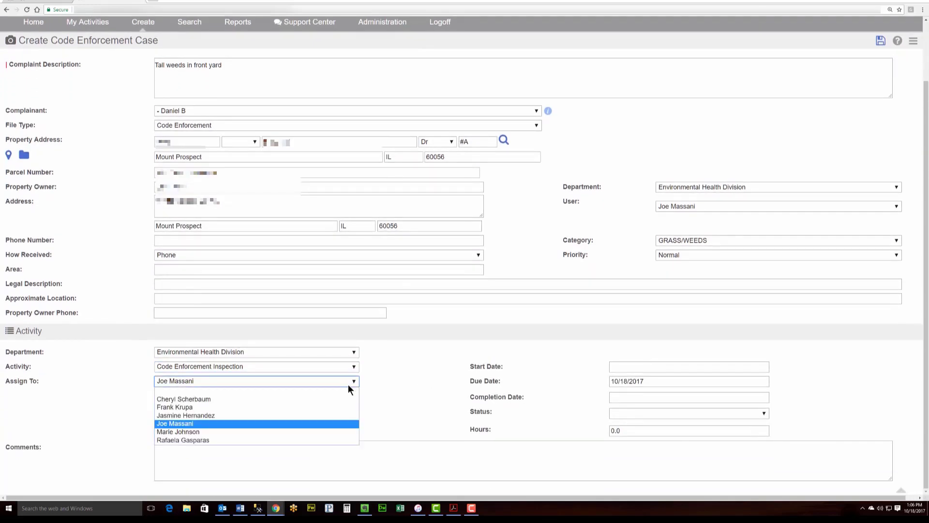
pyautogui.click(326, 424)
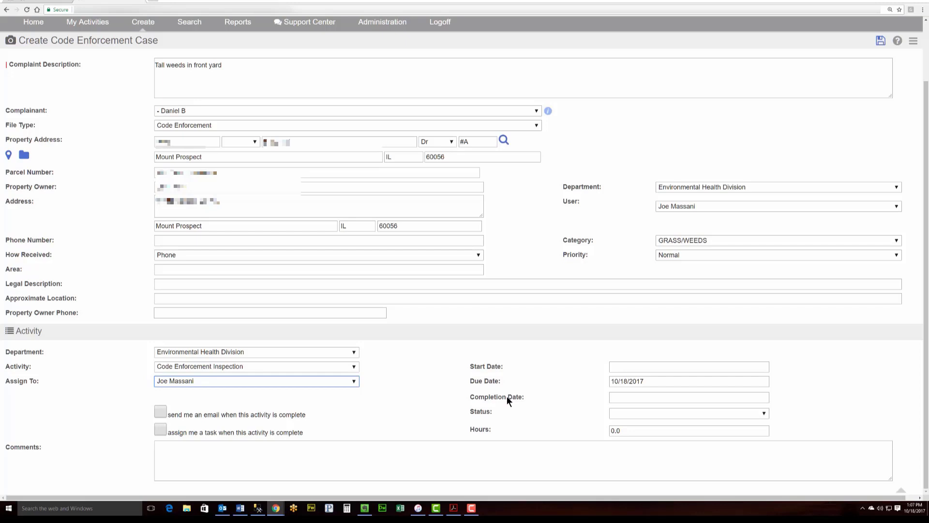
# Schedule the inspection from 10/18/2017 to 10/19/2017 with status Scheduled, and save the case
pyautogui.click(626, 367)
pyautogui.click(659, 438)
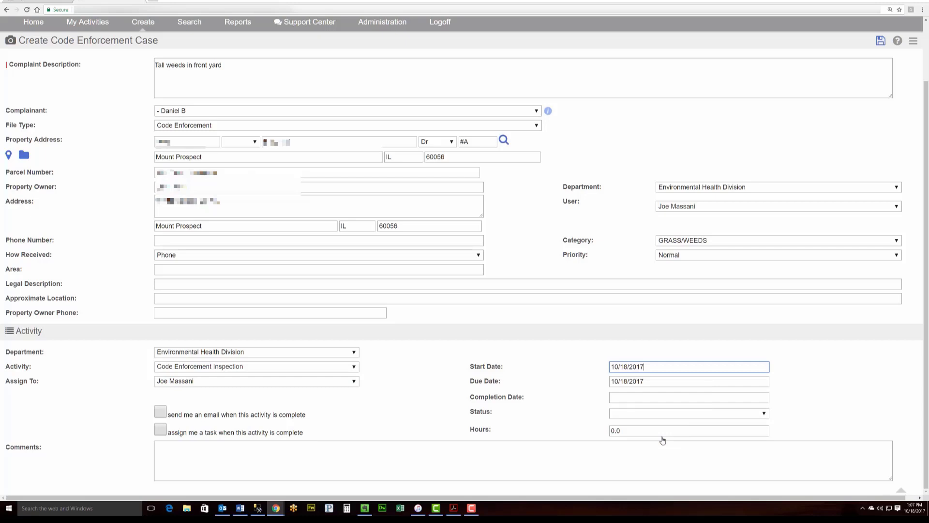
pyautogui.click(652, 381)
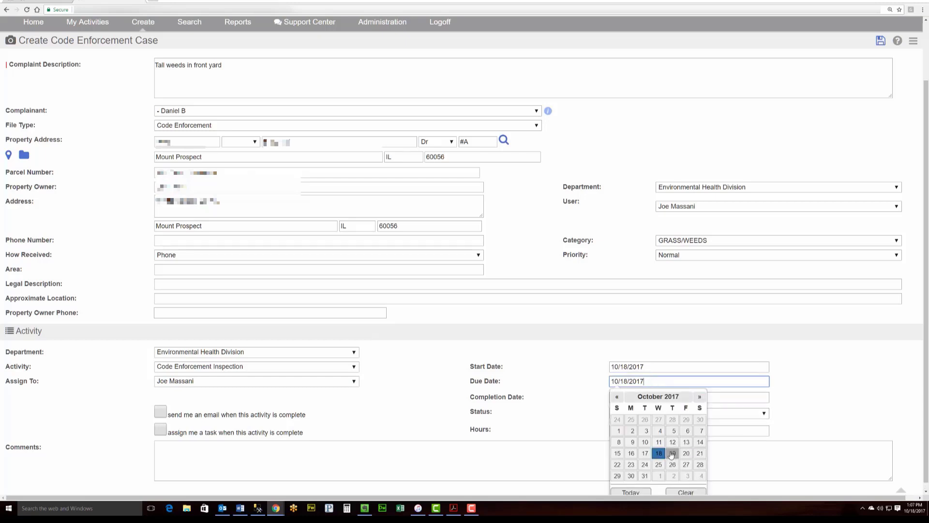
pyautogui.click(672, 453)
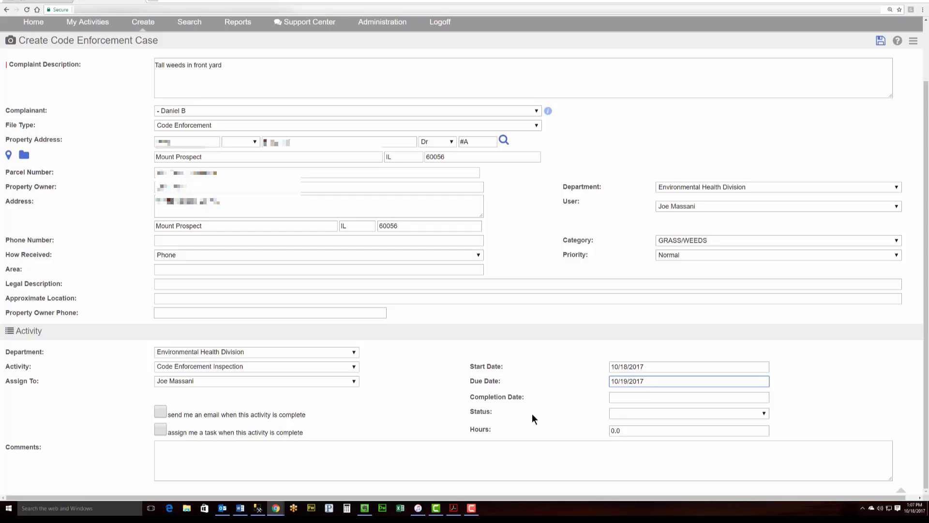
pyautogui.click(659, 412)
pyautogui.click(664, 443)
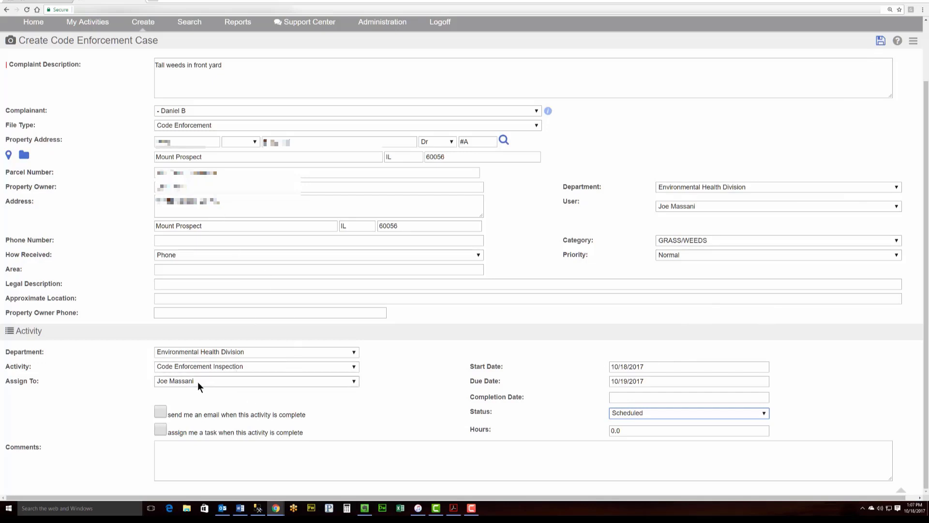
pyautogui.click(877, 41)
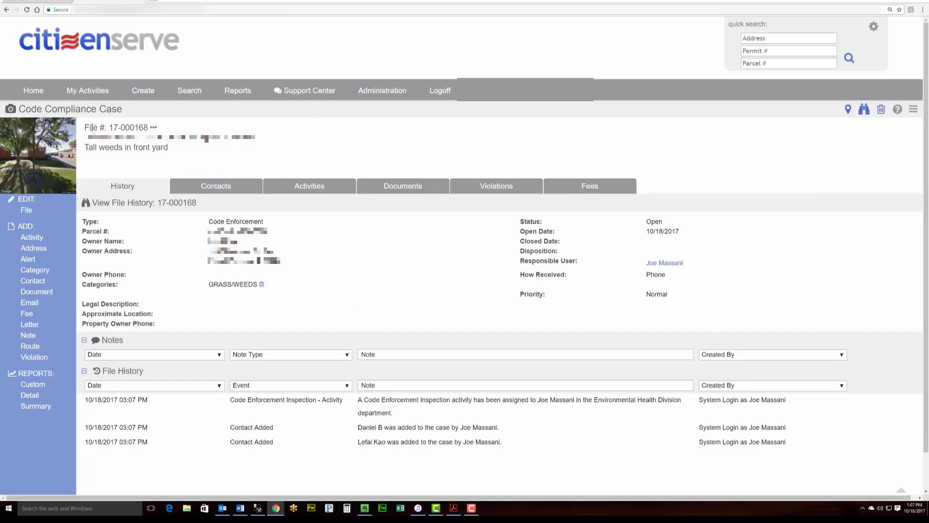
pyautogui.moveTo(84, 128); pyautogui.dragTo(146, 127)
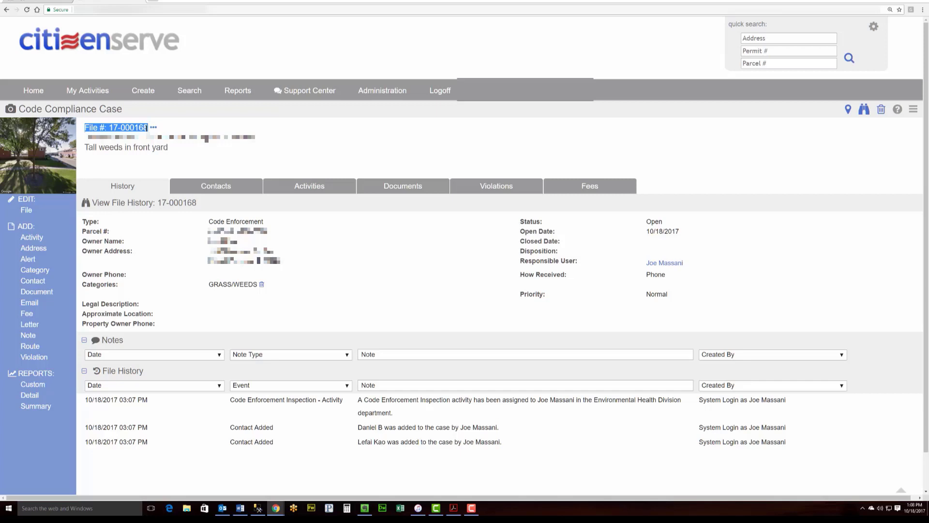
pyautogui.click(112, 128)
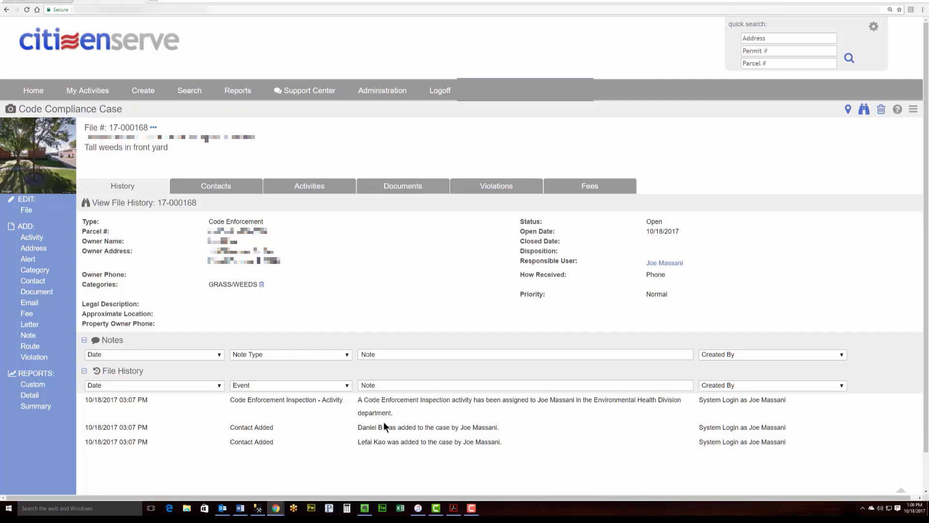
# Review case 17-000168's Contacts, Activities, Documents, Violations and Fees tabs
pyautogui.click(227, 190)
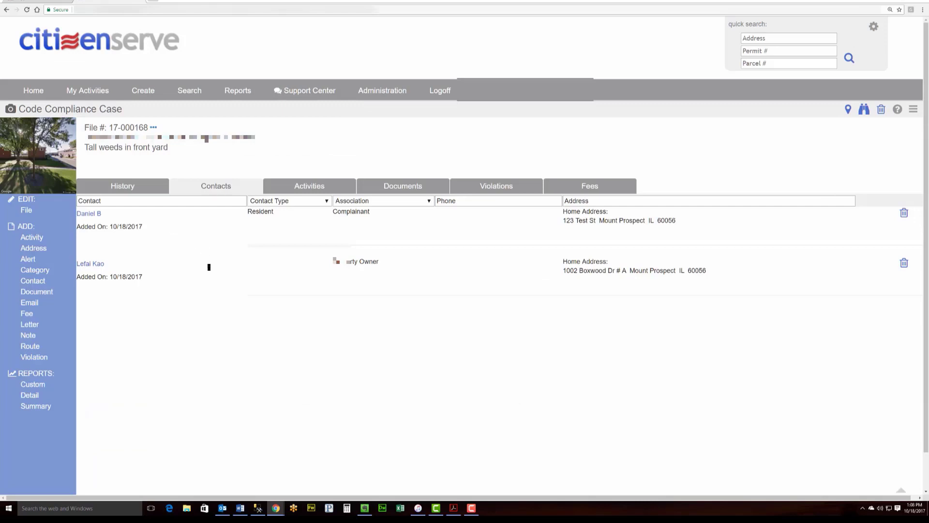
pyautogui.click(295, 190)
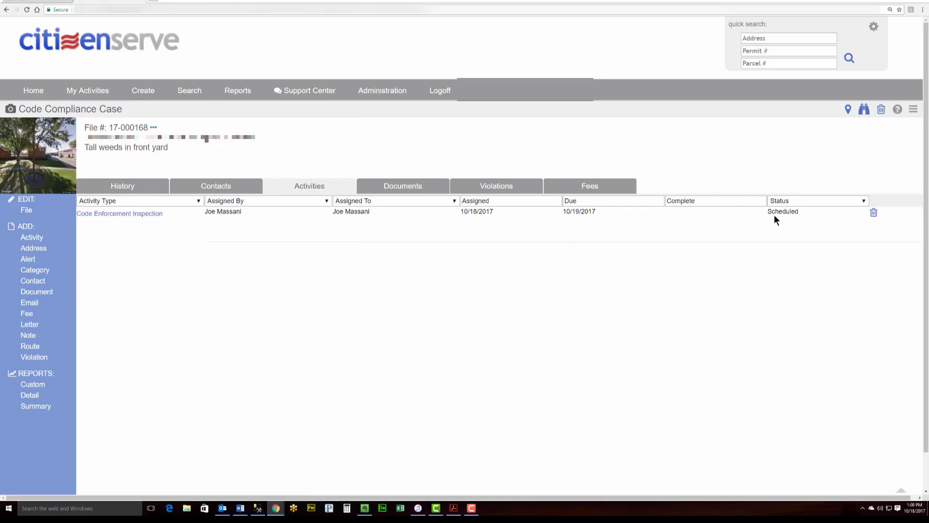
pyautogui.click(375, 190)
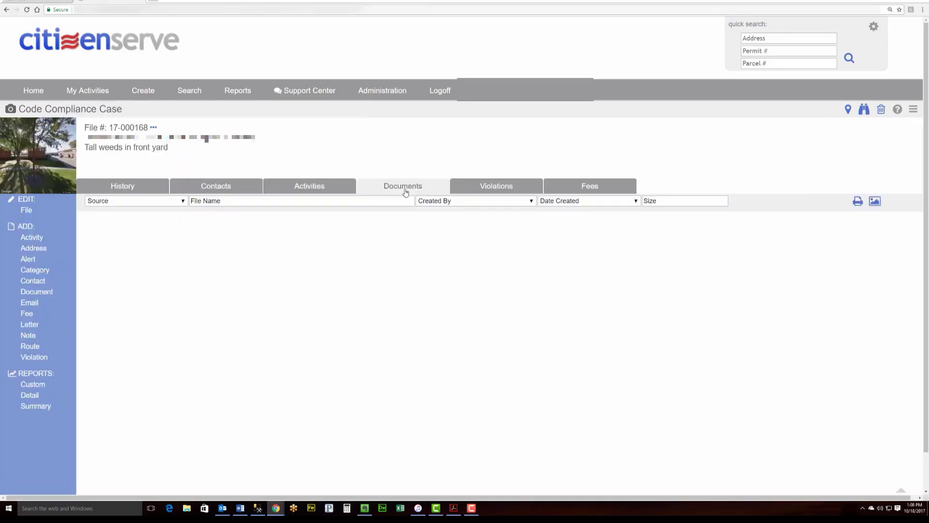
pyautogui.click(482, 186)
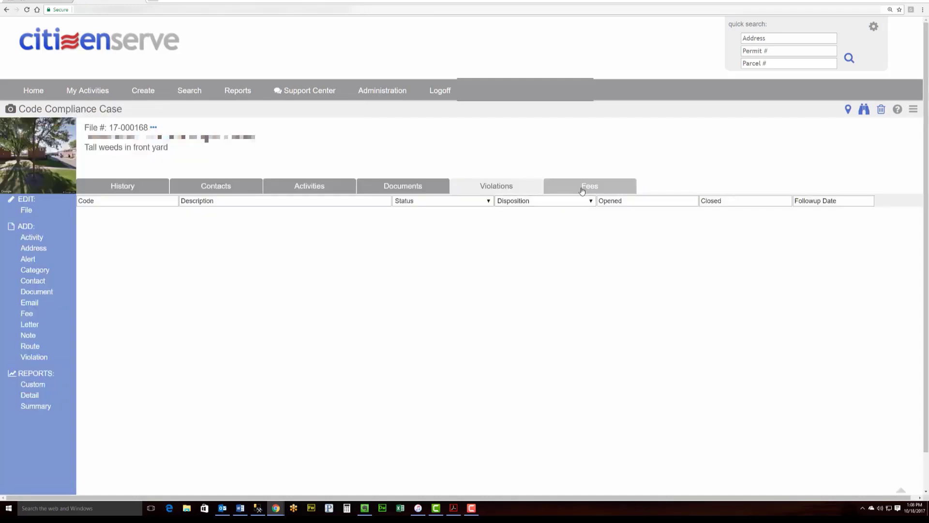
pyautogui.click(582, 190)
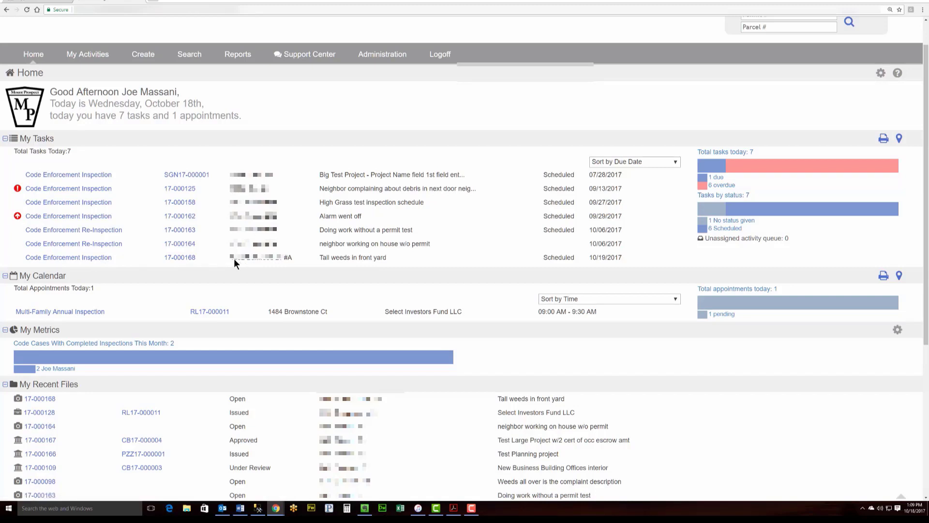
# Open the 17-000168 Code Enforcement Inspection from My Tasks and start adding a violation
pyautogui.click(395, 259)
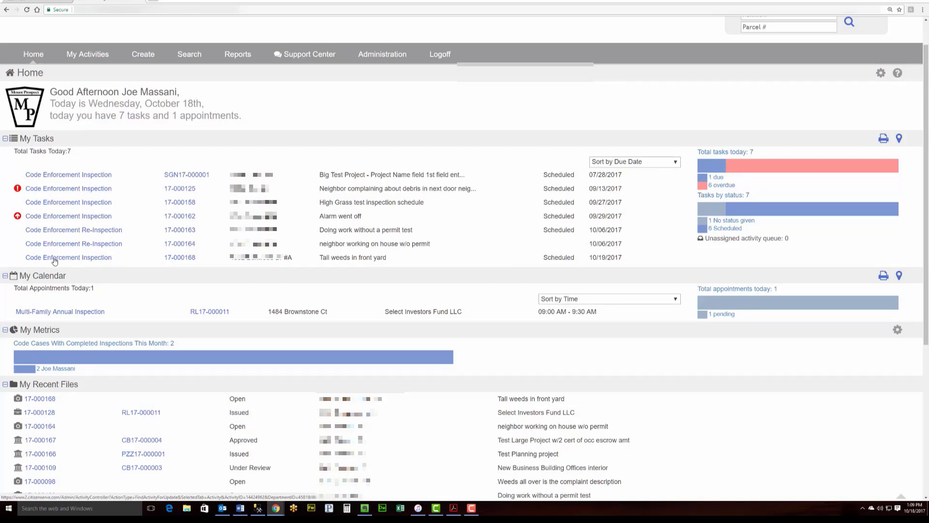
pyautogui.click(81, 260)
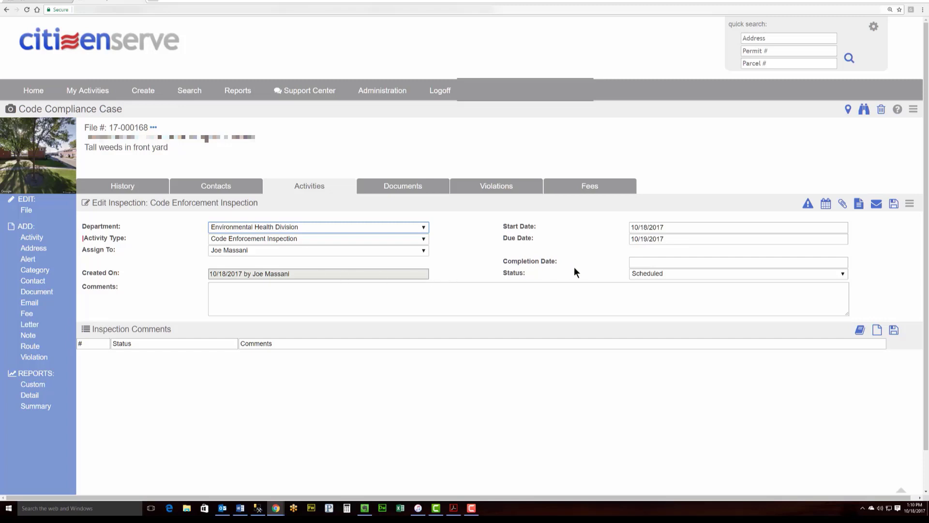
pyautogui.click(806, 206)
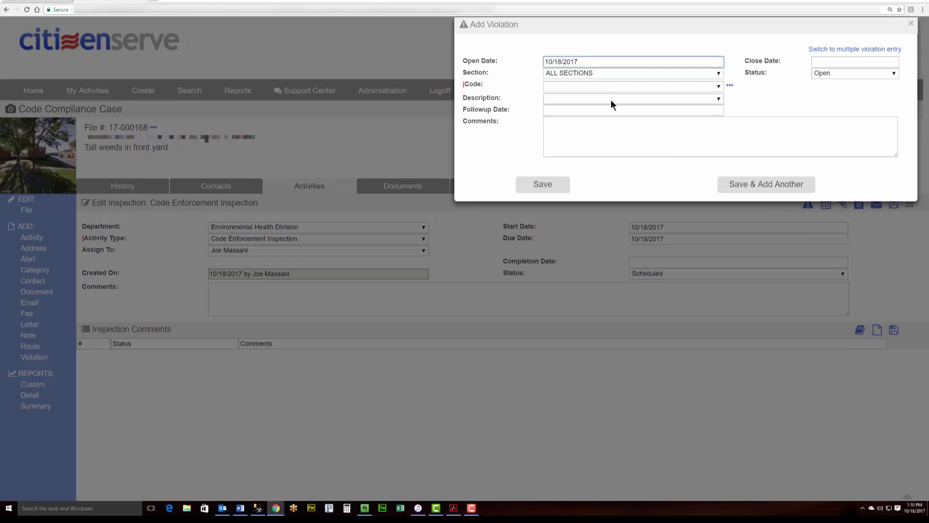
# Choose the Village Code section, pick code 23.1403.O Weeds, and view its full ordinance text
pyautogui.click(573, 73)
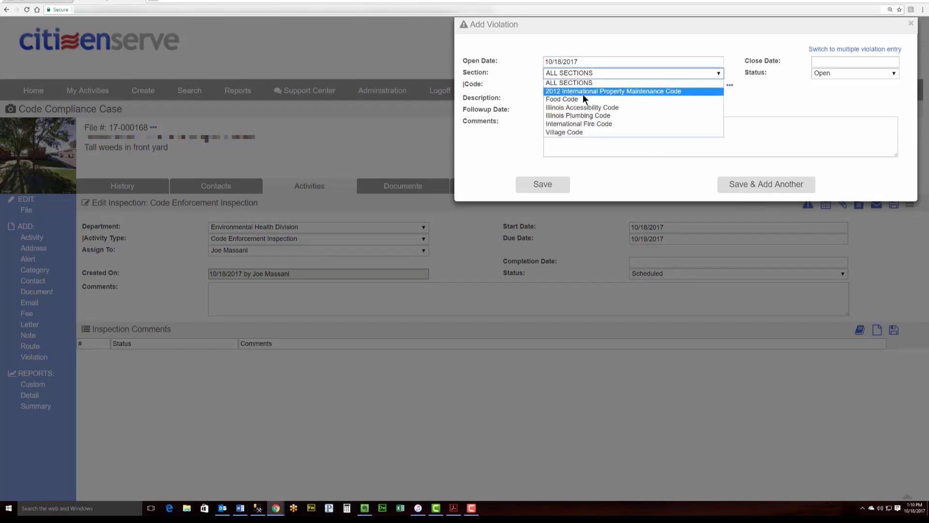
pyautogui.click(581, 133)
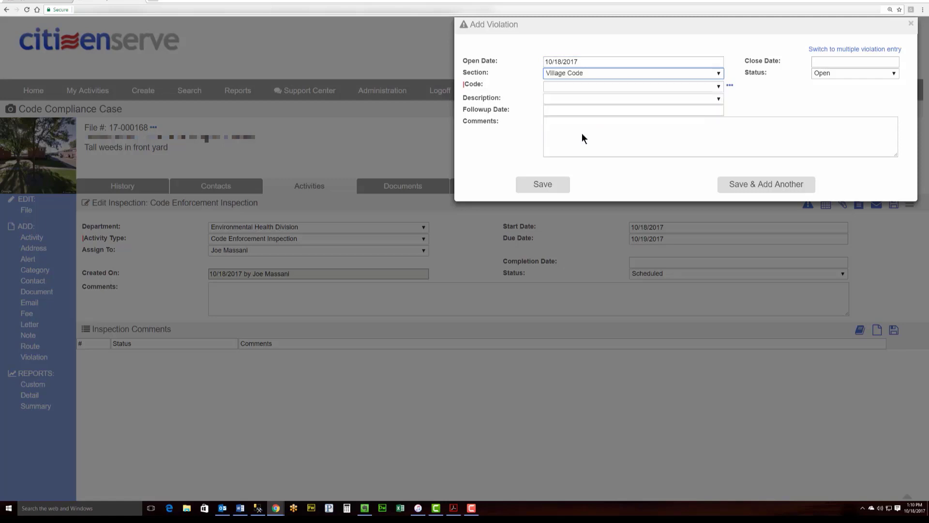
pyautogui.click(574, 85)
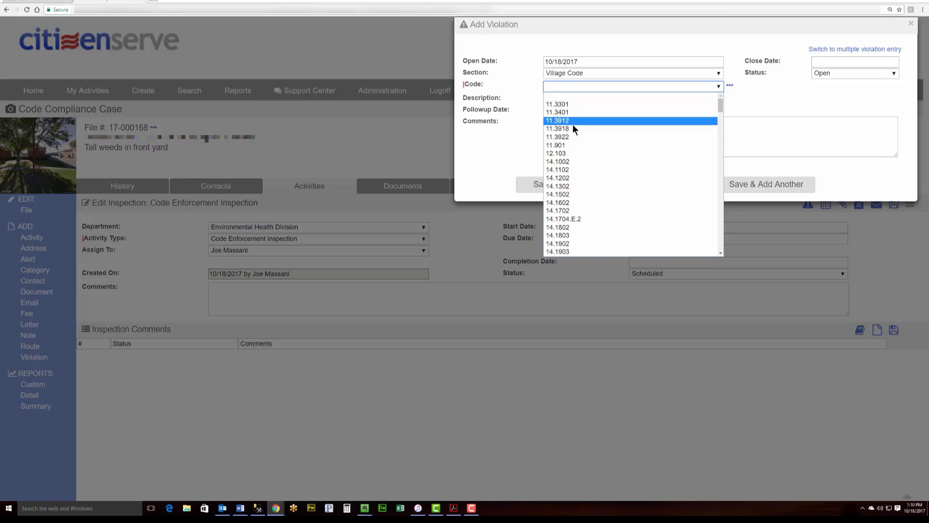
pyautogui.scroll(-5, 576, 136)
pyautogui.click(564, 103)
pyautogui.click(565, 99)
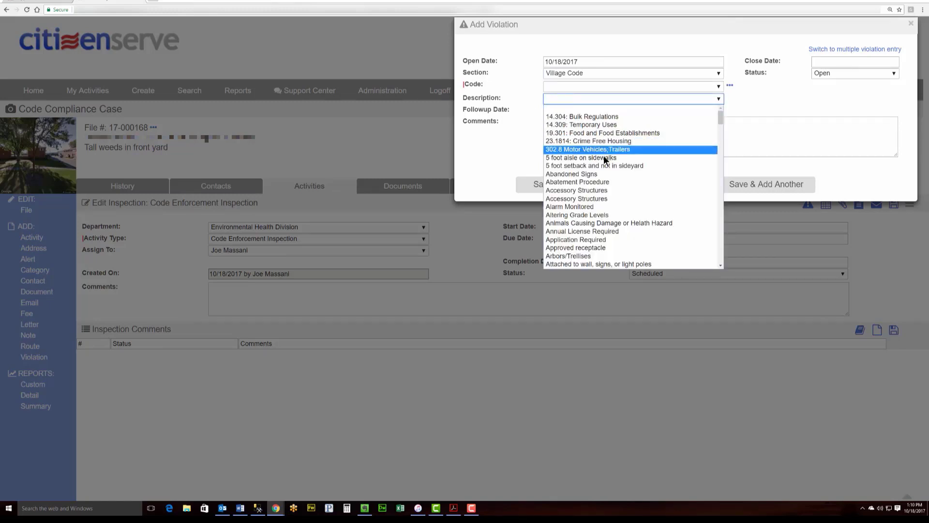
pyautogui.click(591, 100)
pyautogui.write('weeds')
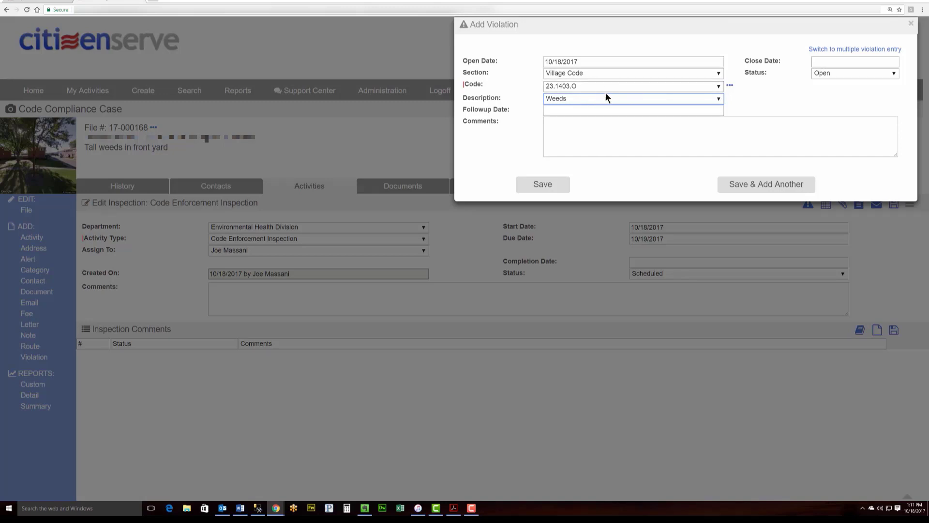
pyautogui.click(729, 86)
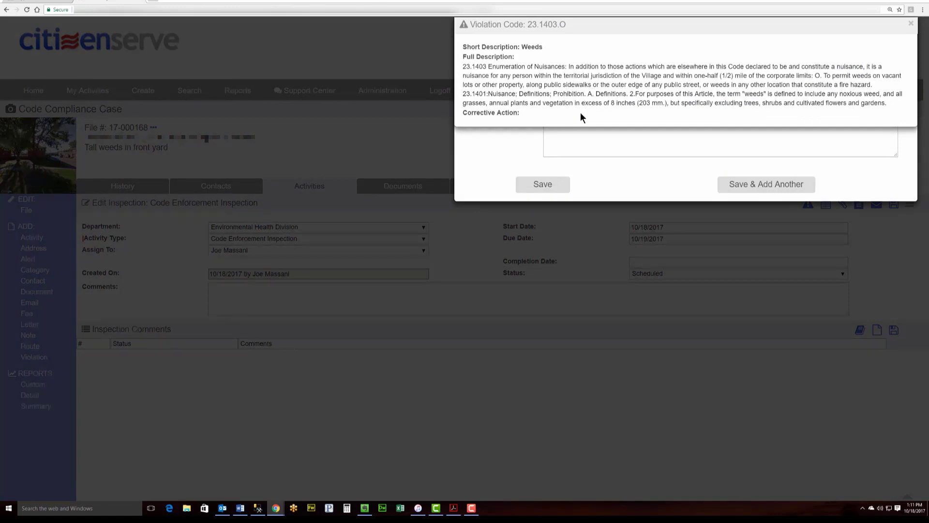
# Give the Weeds violation follow-up date 10/25/2017 and comment 'Clean up the front yard.'
pyautogui.click(909, 24)
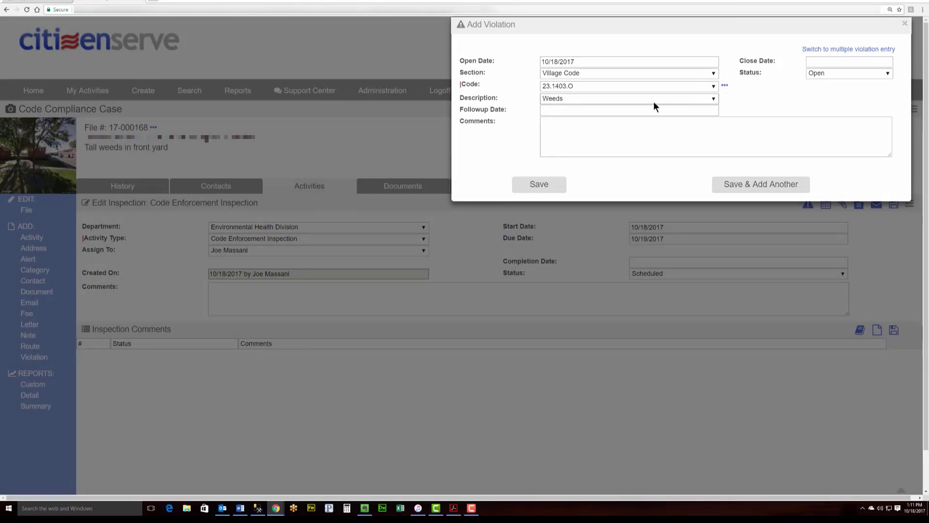
pyautogui.click(571, 112)
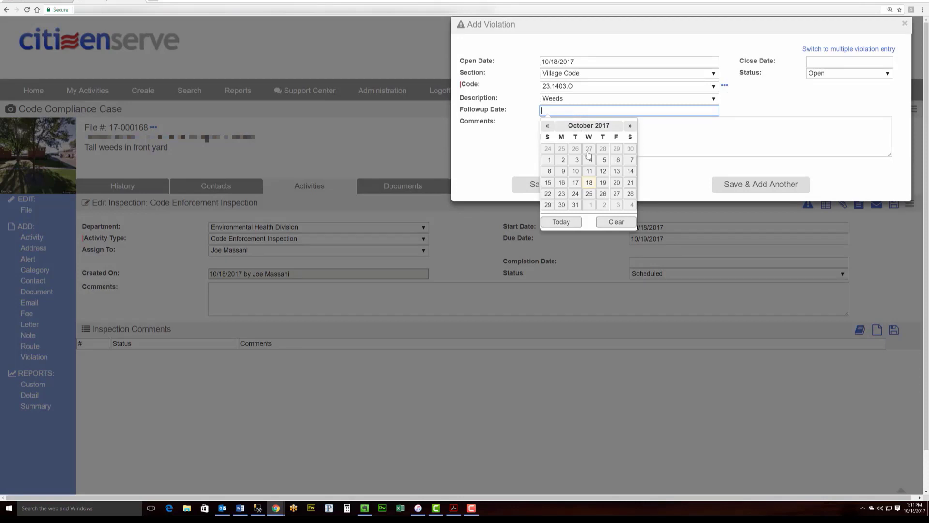
pyautogui.click(590, 194)
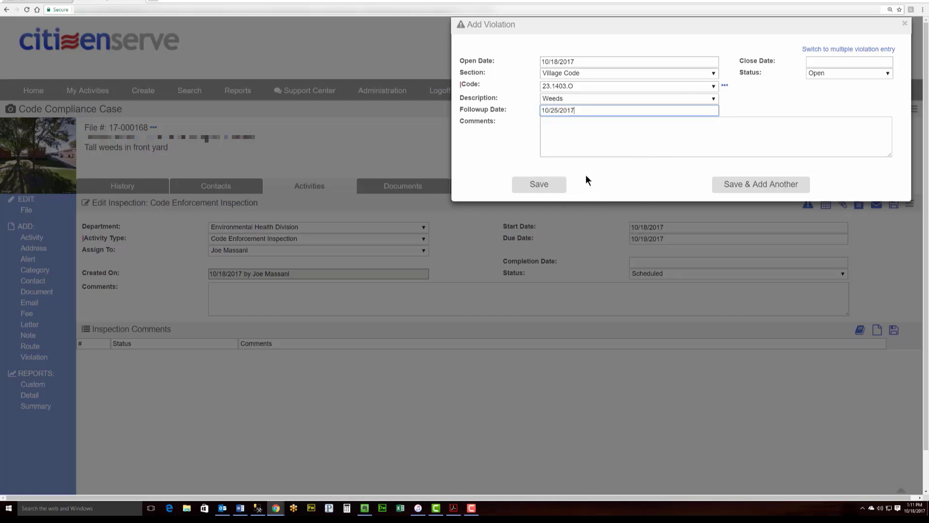
pyautogui.click(564, 129)
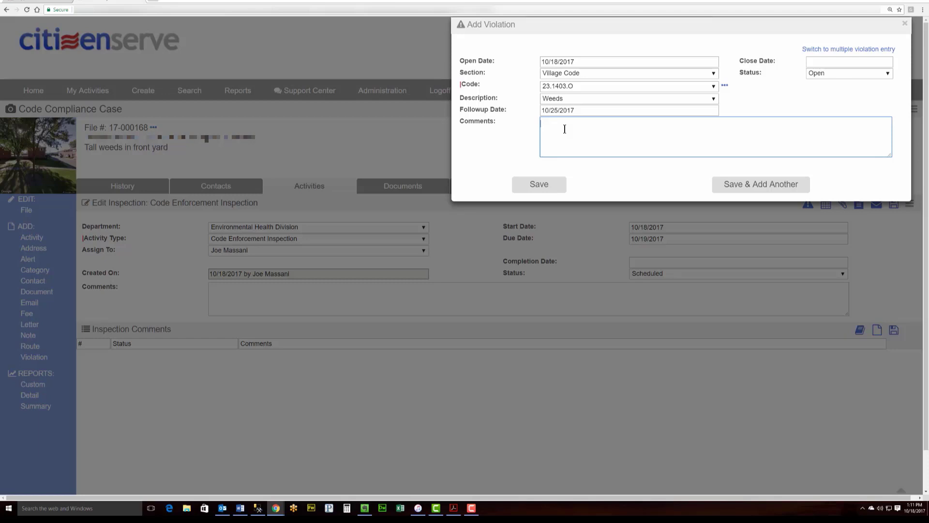
pyautogui.write('Clean up the front yard.')
# Save the violation and schedule a Code Enforcement Re-Inspection as its follow-up
pyautogui.click(552, 184)
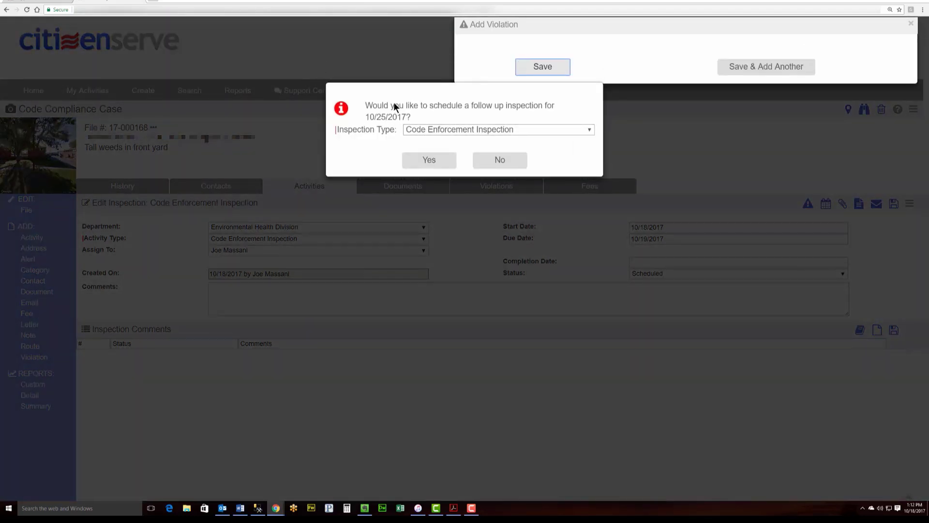
pyautogui.click(471, 129)
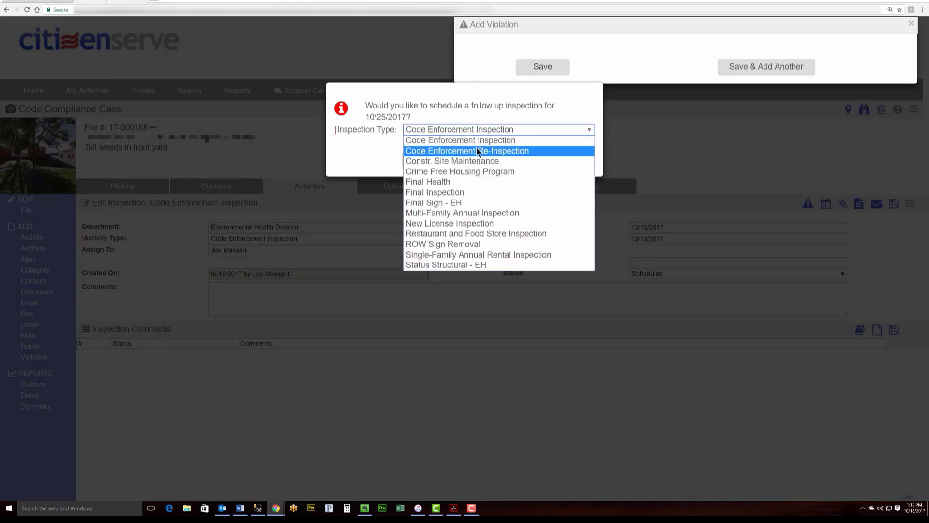
pyautogui.click(477, 151)
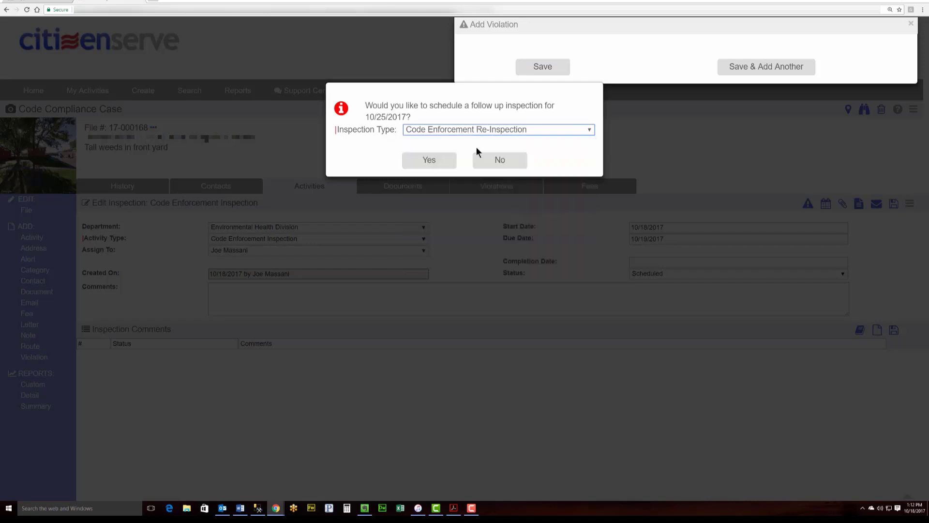
pyautogui.click(438, 161)
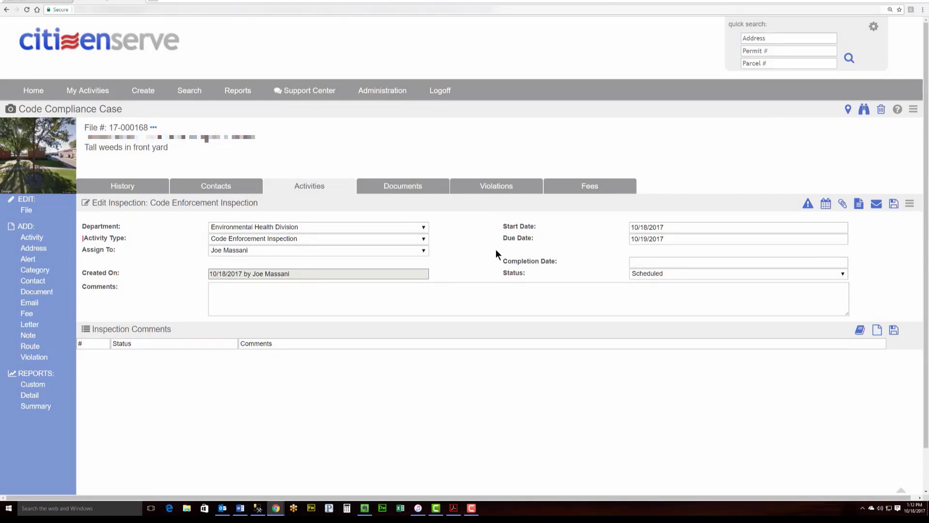
# Attach photo tall grass.jpg, linked to violation 23.1403.O - Weeds, with description 'Tall Weeds'
pyautogui.click(843, 205)
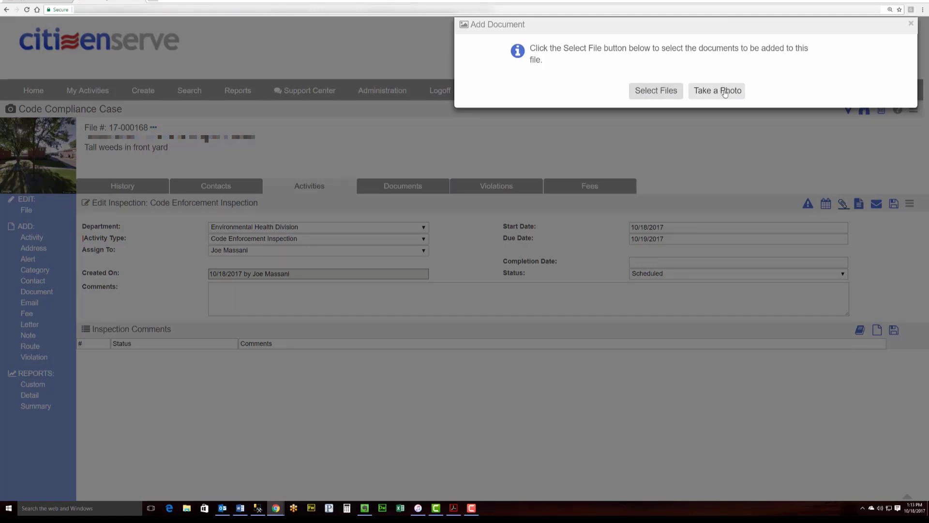
pyautogui.click(668, 91)
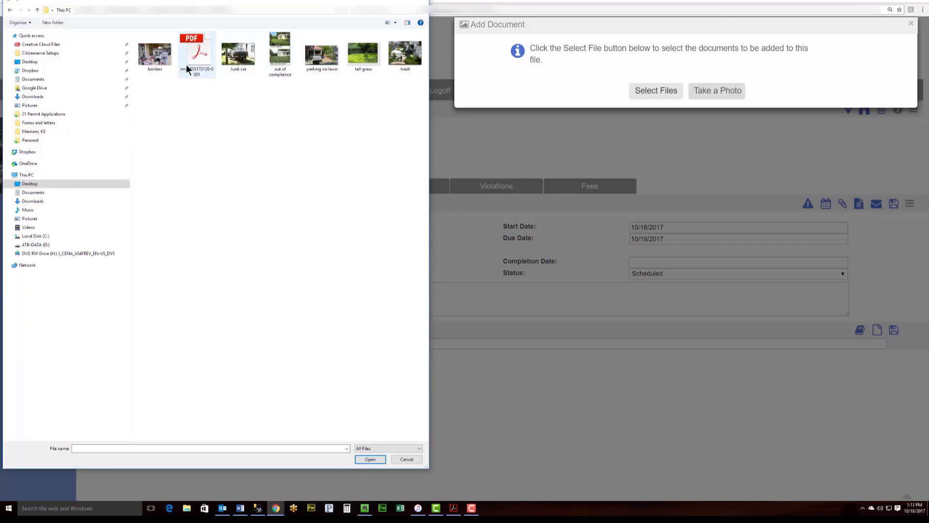
pyautogui.doubleClick(361, 57)
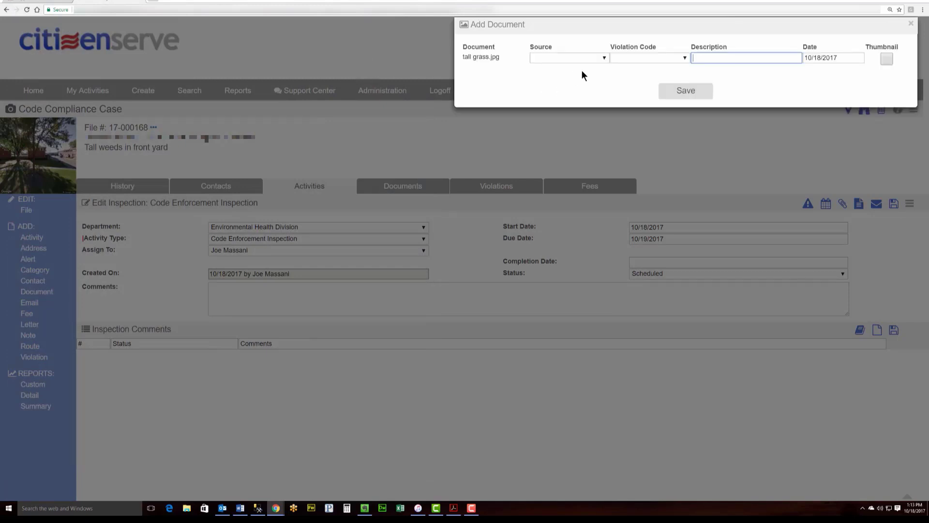
pyautogui.click(594, 56)
pyautogui.click(593, 56)
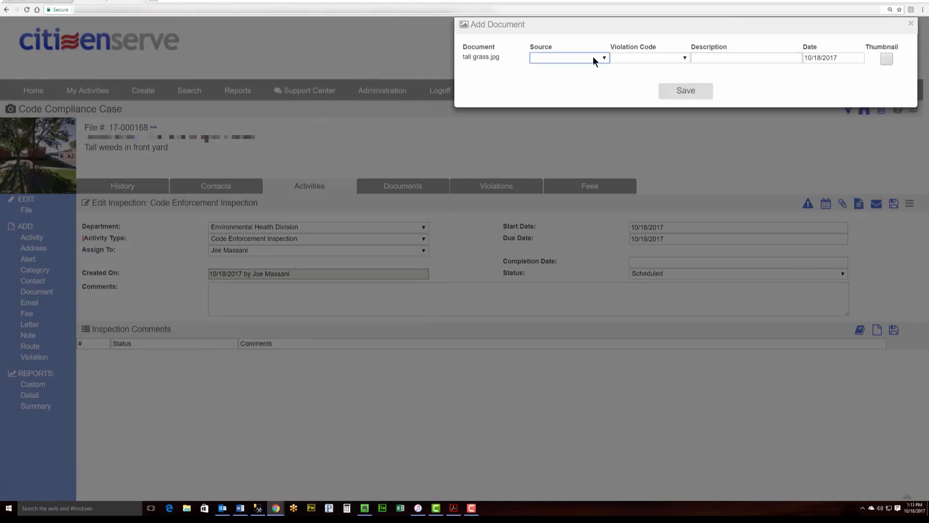
pyautogui.click(635, 56)
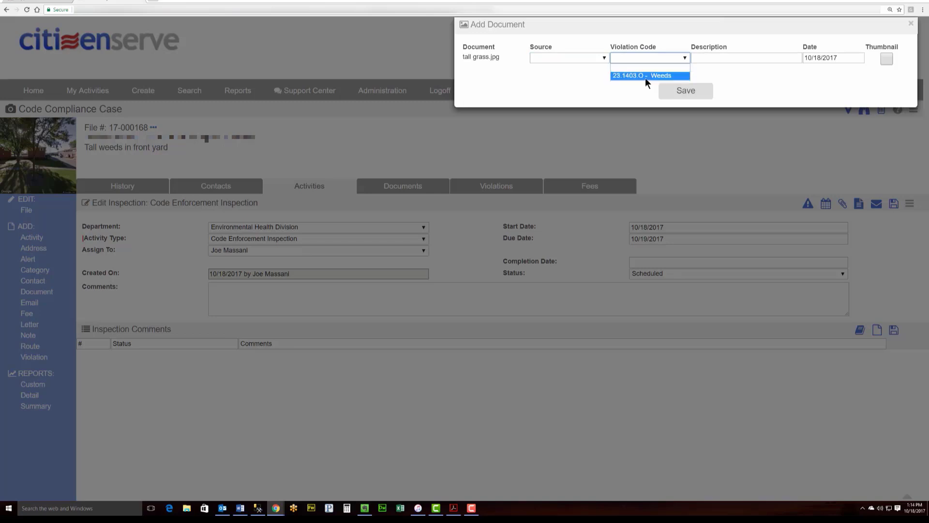
pyautogui.click(645, 76)
pyautogui.click(721, 59)
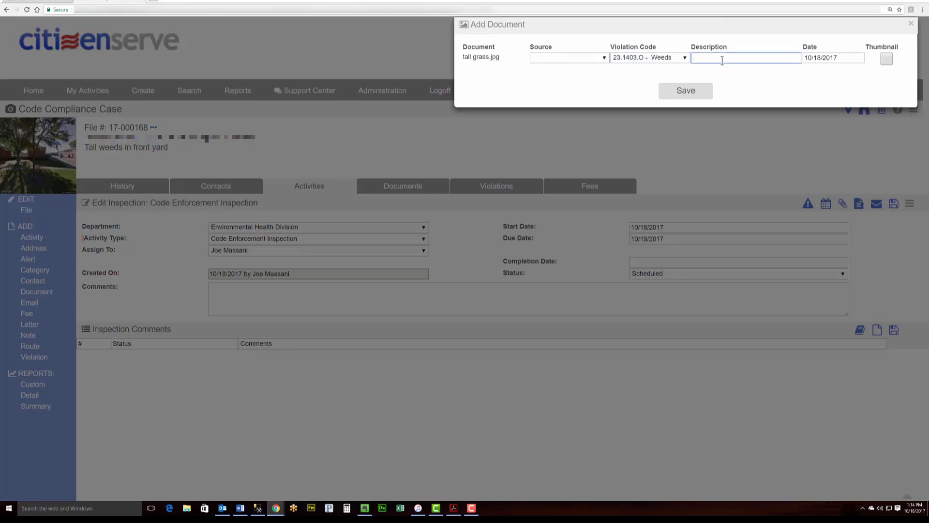
pyautogui.write('Tall Weeds')
pyautogui.click(699, 91)
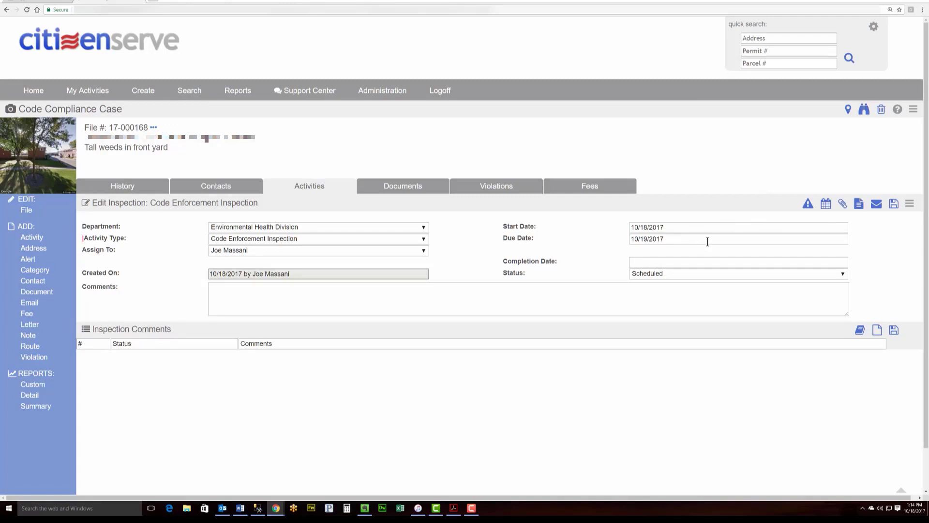
# Set completion date 10/18/2017 and status Fail, then bring up the Add Letter dialog
pyautogui.click(689, 261)
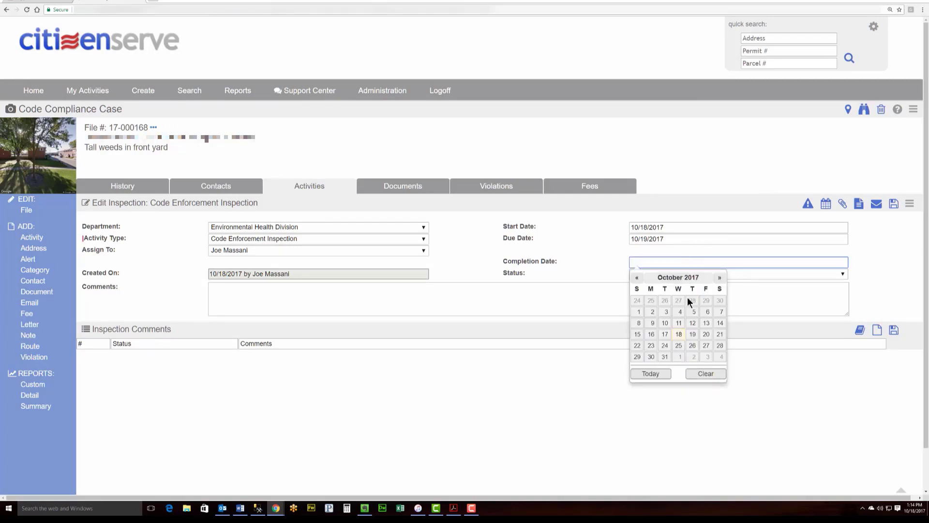
pyautogui.click(679, 334)
pyautogui.click(672, 272)
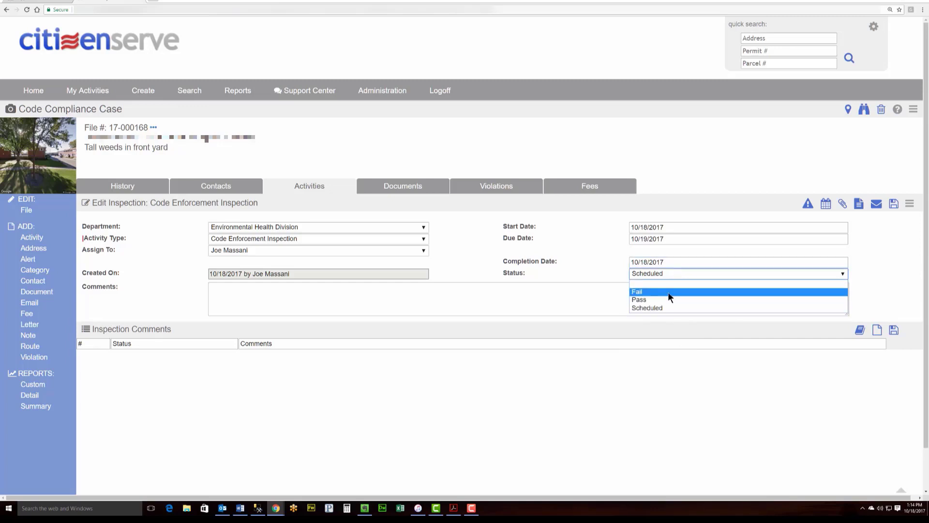
pyautogui.click(668, 292)
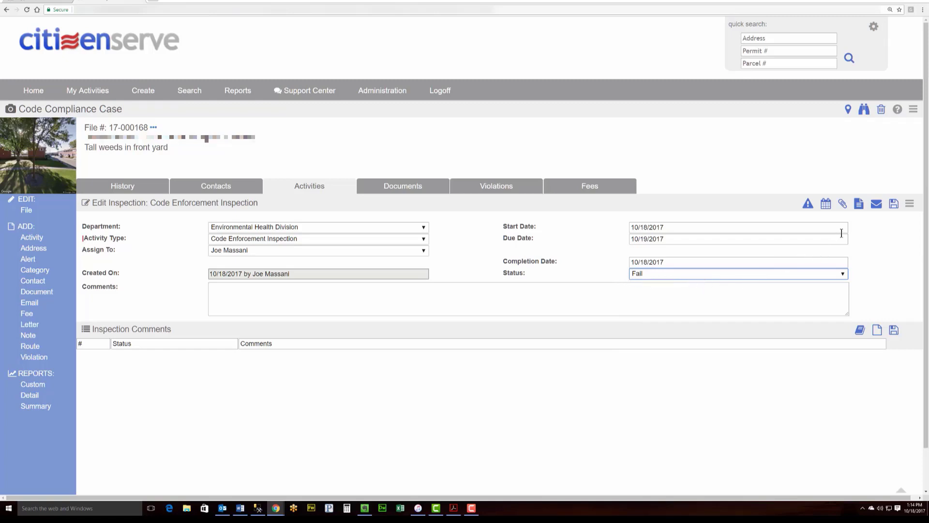
pyautogui.click(859, 210)
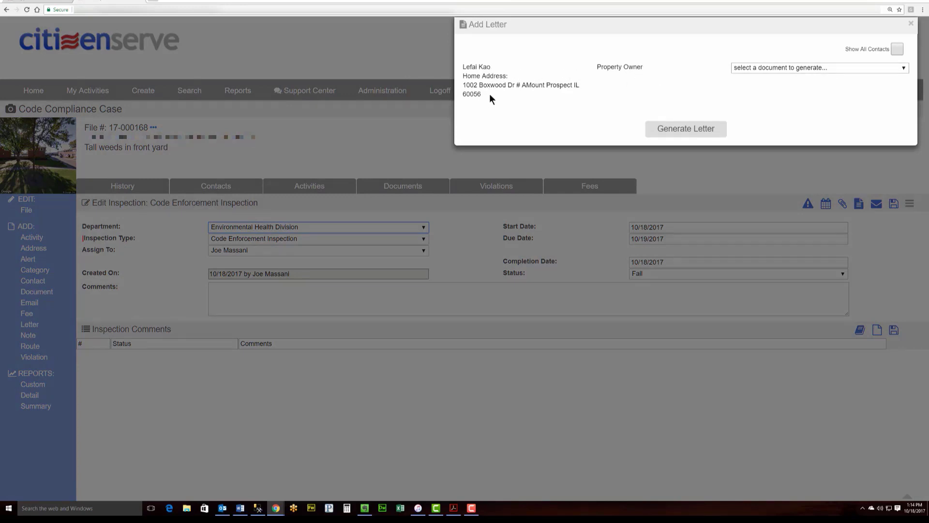
# Generate the 1st Letter template for 17-000168 and scroll through the notice and report
pyautogui.click(770, 67)
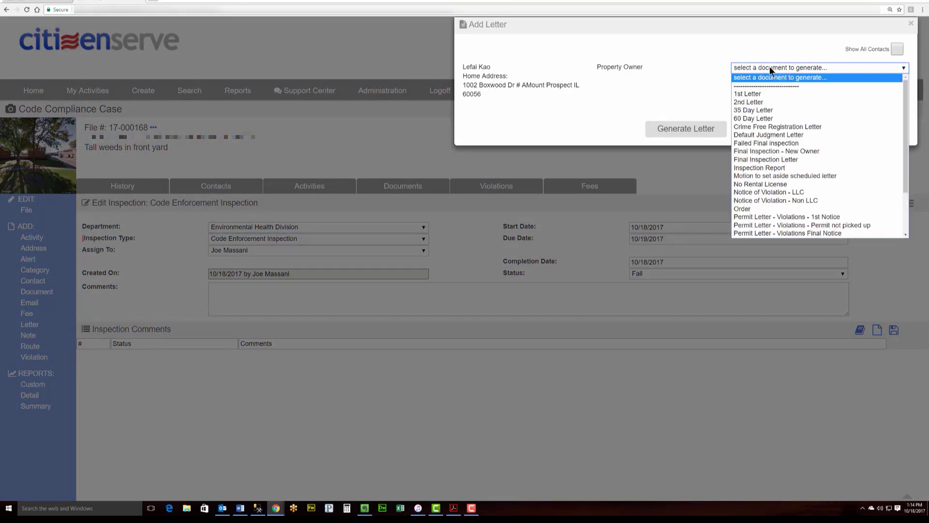
pyautogui.click(772, 94)
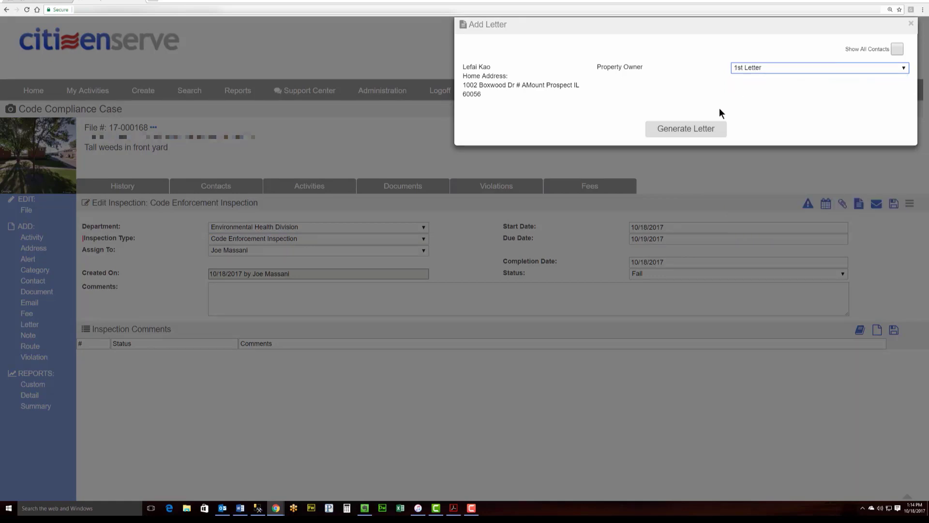
pyautogui.click(701, 127)
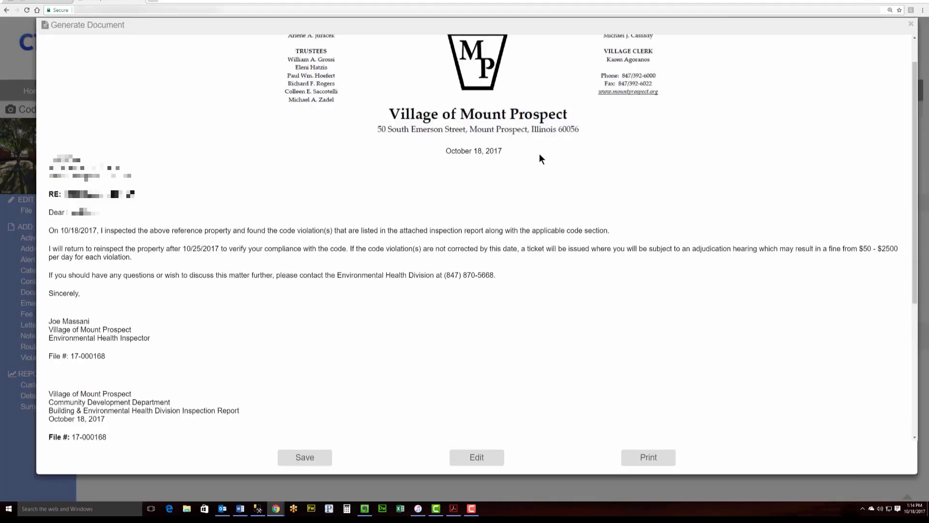
pyautogui.scroll(-2, 540, 158)
pyautogui.scroll(-3, 539, 155)
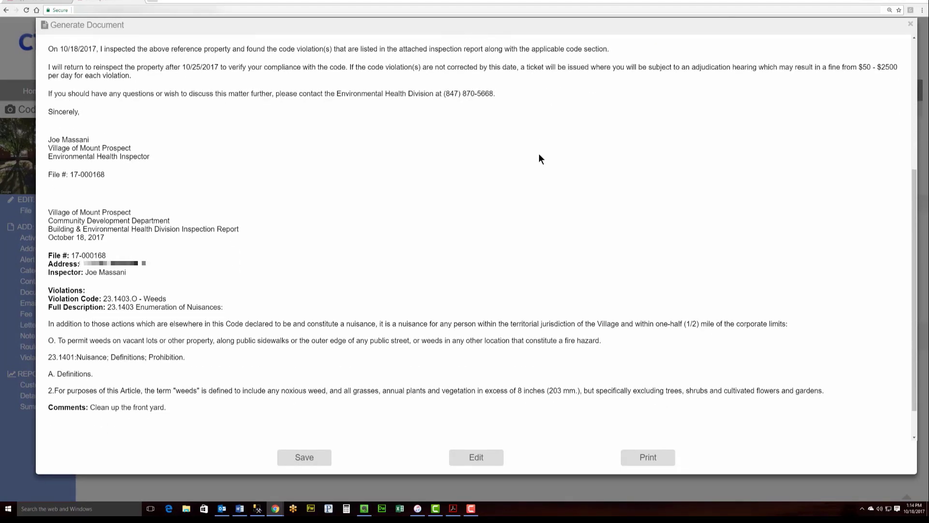
pyautogui.scroll(4, 416, 202)
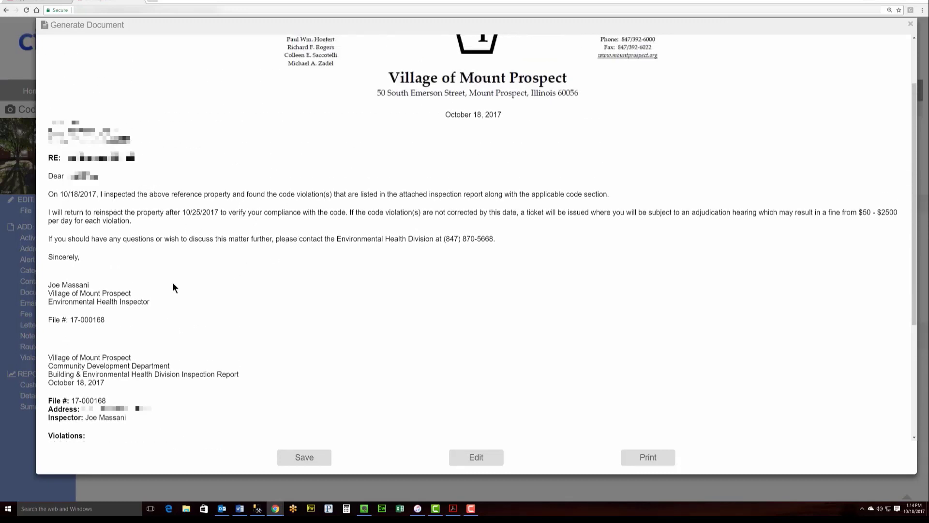
pyautogui.scroll(-3, 172, 283)
pyautogui.scroll(-1, 142, 331)
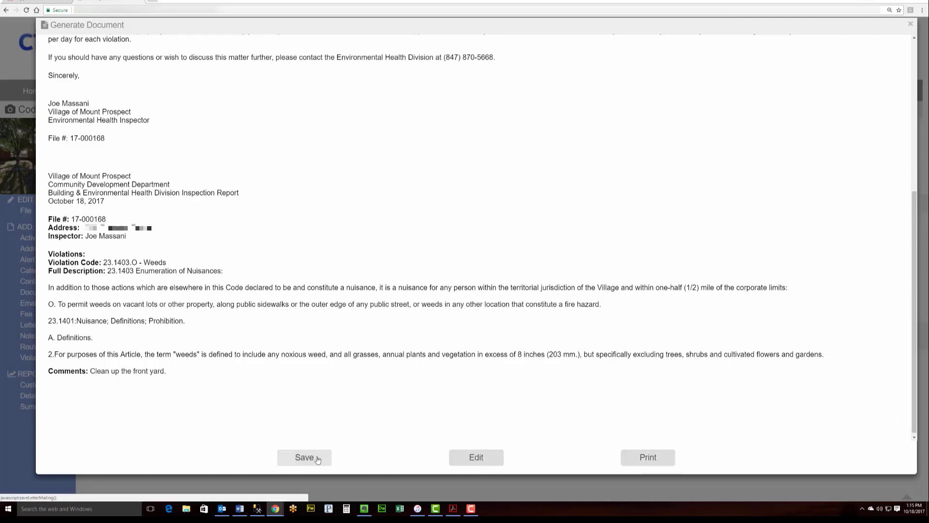
# Preview the letter in Portrait layout, cancel printing, and save 1st Letter.htm to the case
pyautogui.click(648, 457)
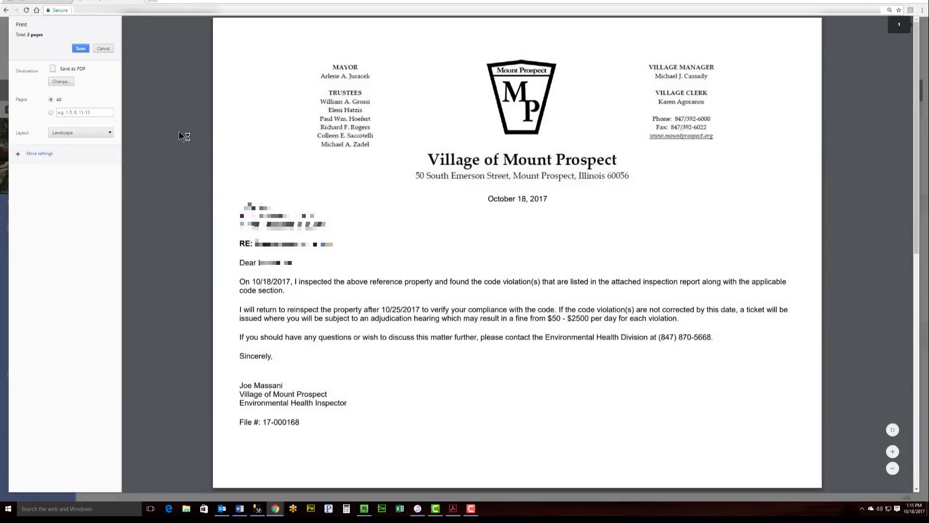
pyautogui.click(104, 132)
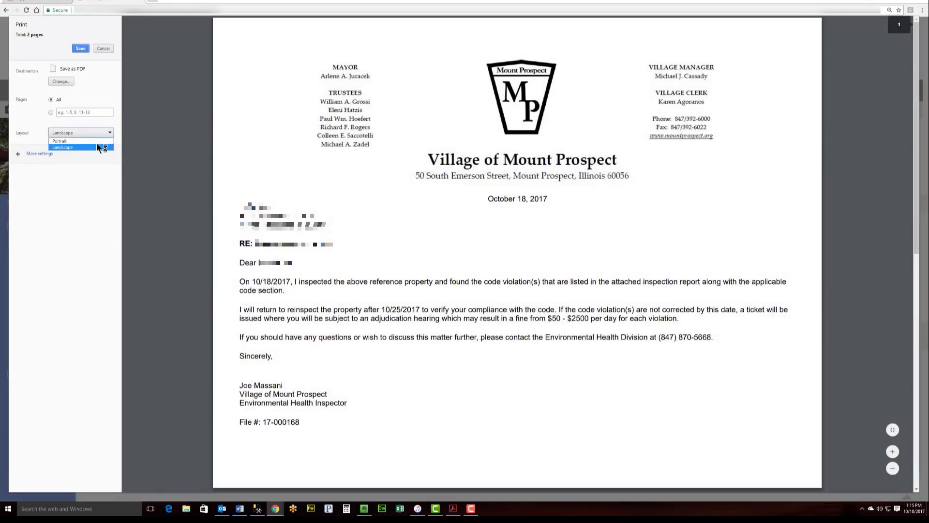
pyautogui.click(96, 141)
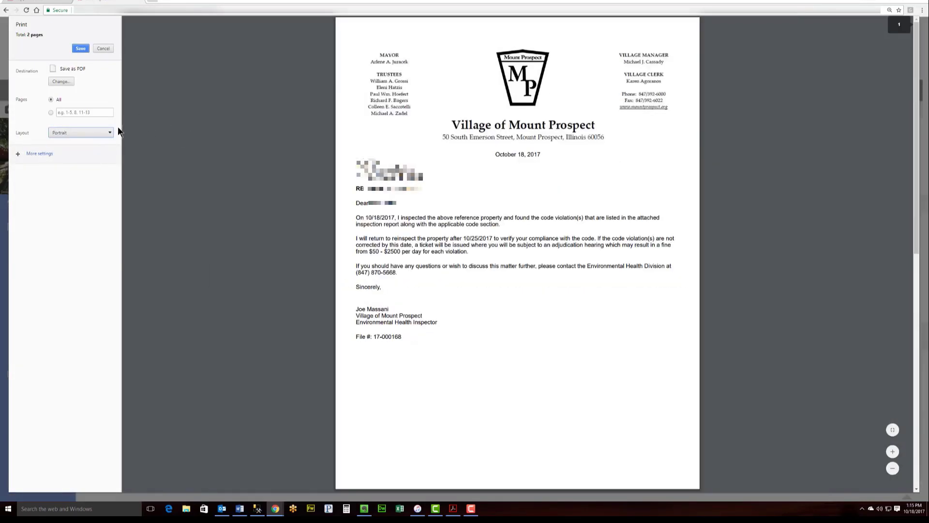
pyautogui.click(103, 48)
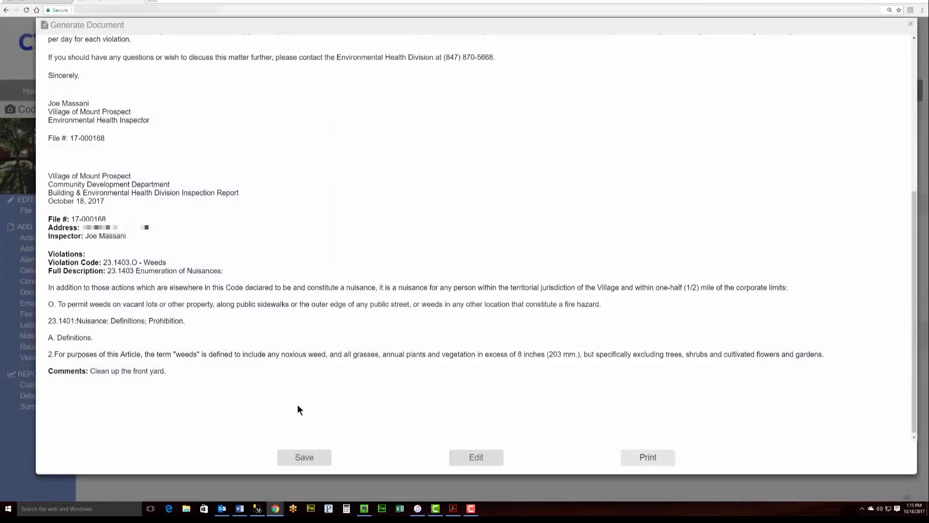
pyautogui.click(304, 458)
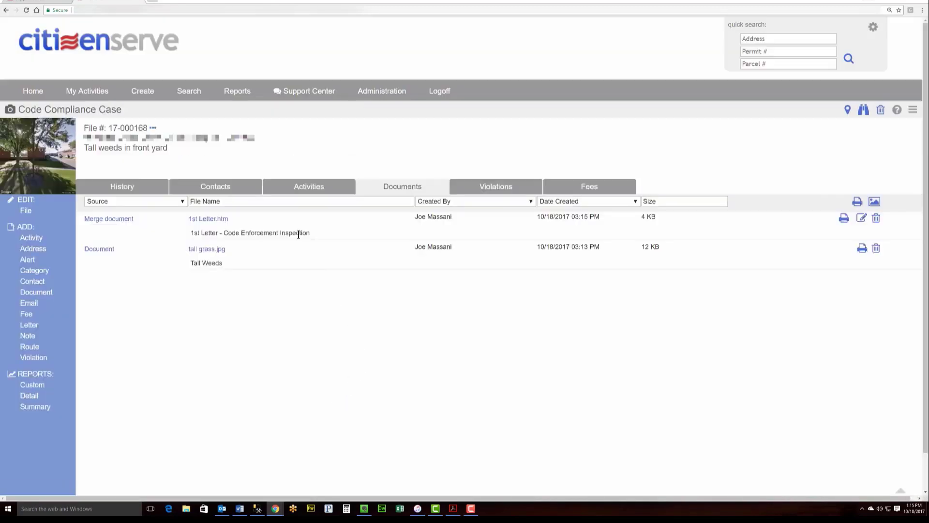
pyautogui.moveTo(249, 220); pyautogui.dragTo(189, 223)
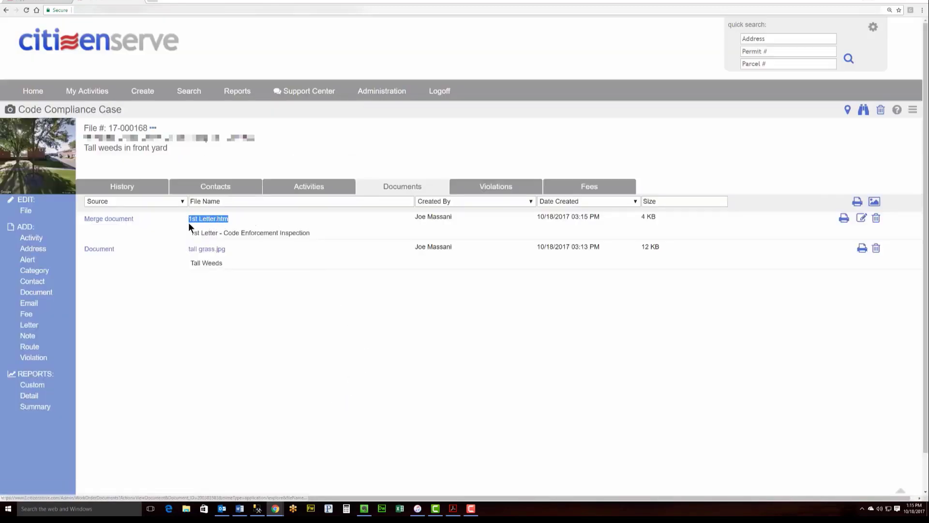
pyautogui.click(361, 226)
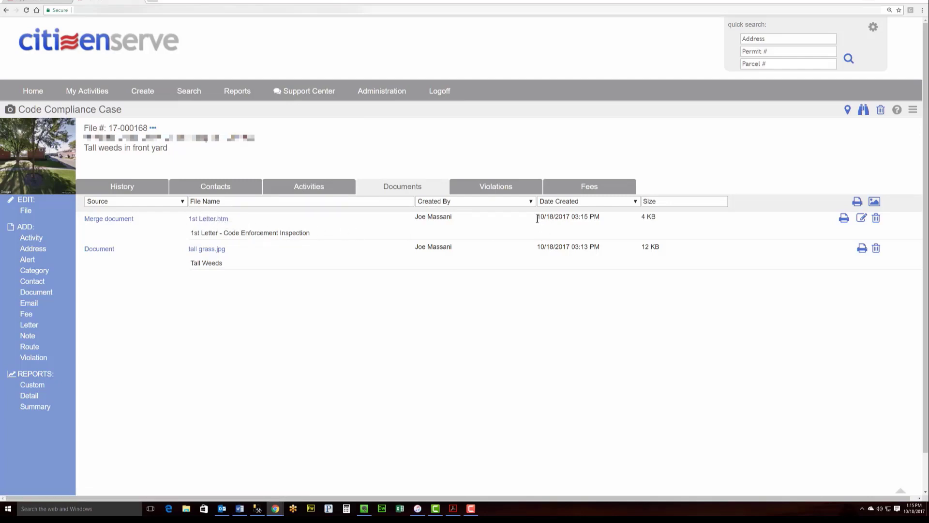
pyautogui.moveTo(536, 218); pyautogui.dragTo(554, 219)
# Show the case's activities and highlight the re-inspection due date 10/25/2017
pyautogui.click(323, 188)
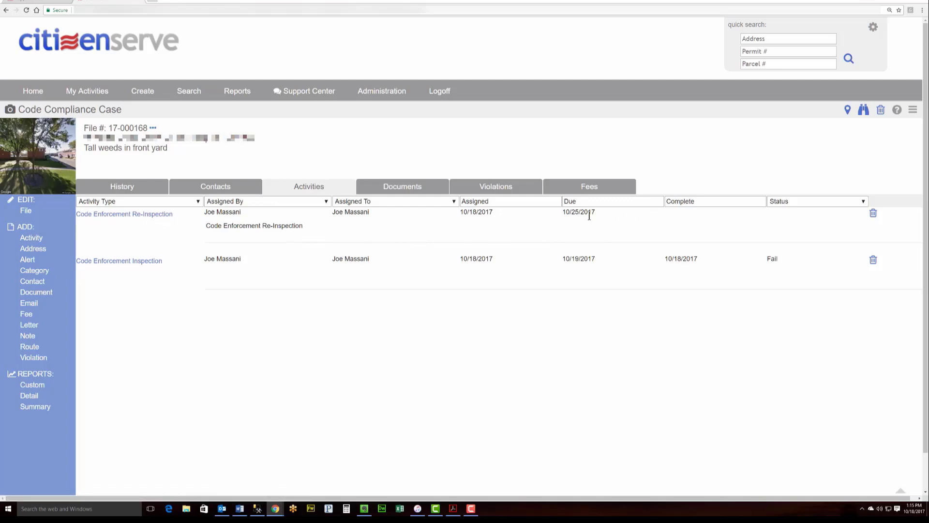
pyautogui.moveTo(563, 213); pyautogui.dragTo(594, 217)
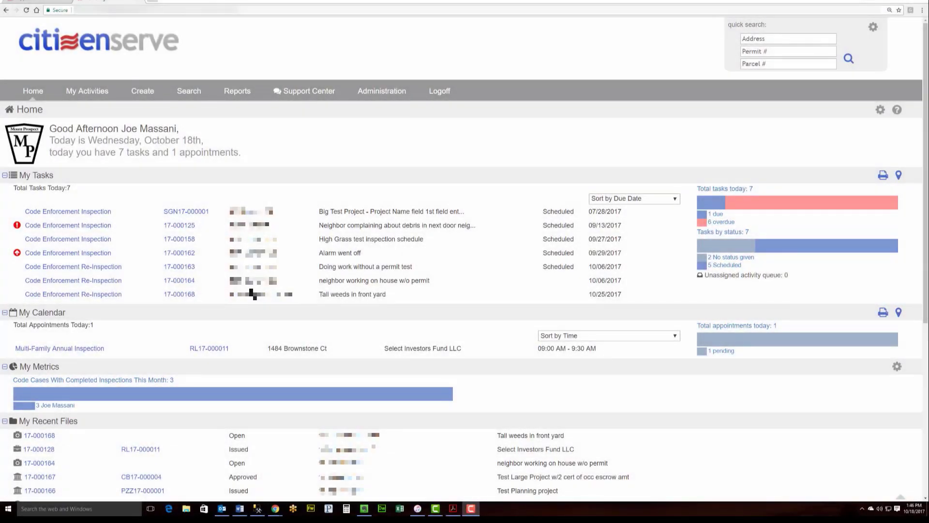
# Open the 17-000168 Code Enforcement Re-Inspection task from My Tasks
pyautogui.click(100, 294)
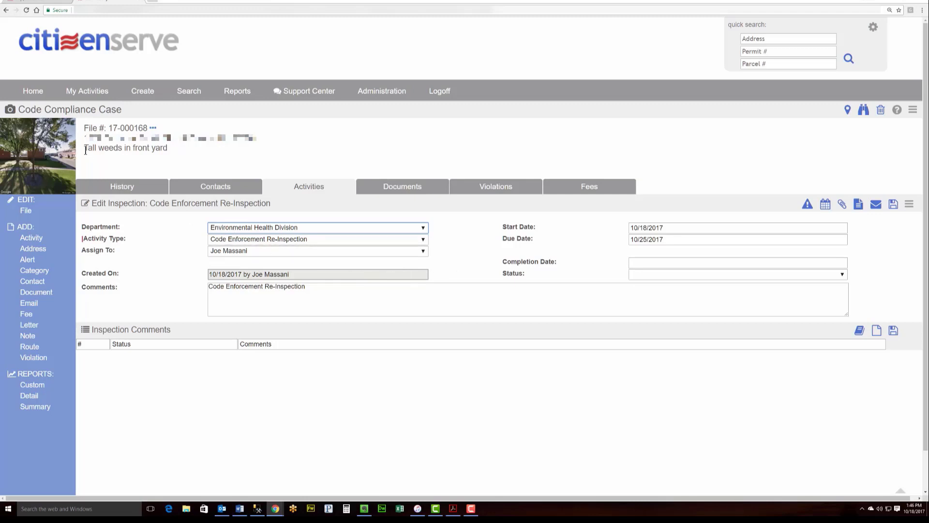
# Record the re-inspection as Pass with completion date 10/18/2017 and save it
pyautogui.moveTo(84, 147); pyautogui.dragTo(169, 148)
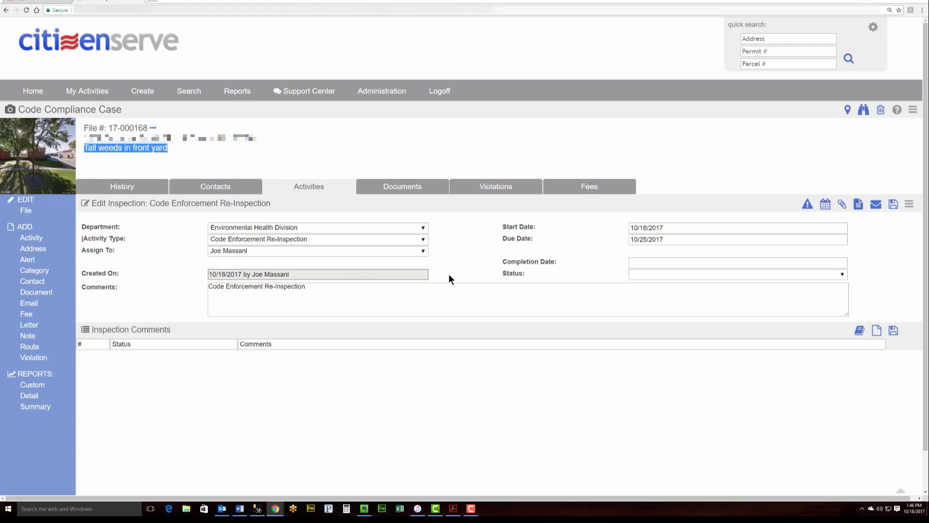
pyautogui.click(654, 273)
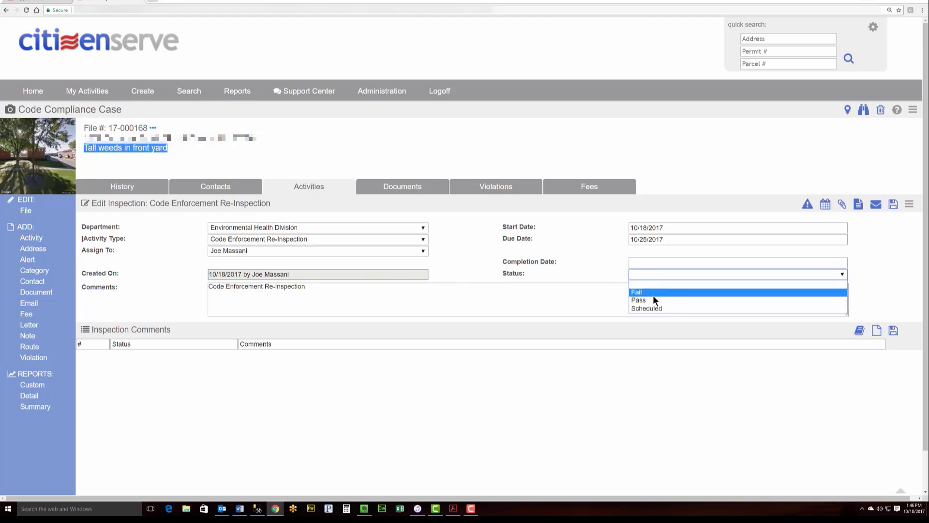
pyautogui.click(652, 297)
pyautogui.click(645, 263)
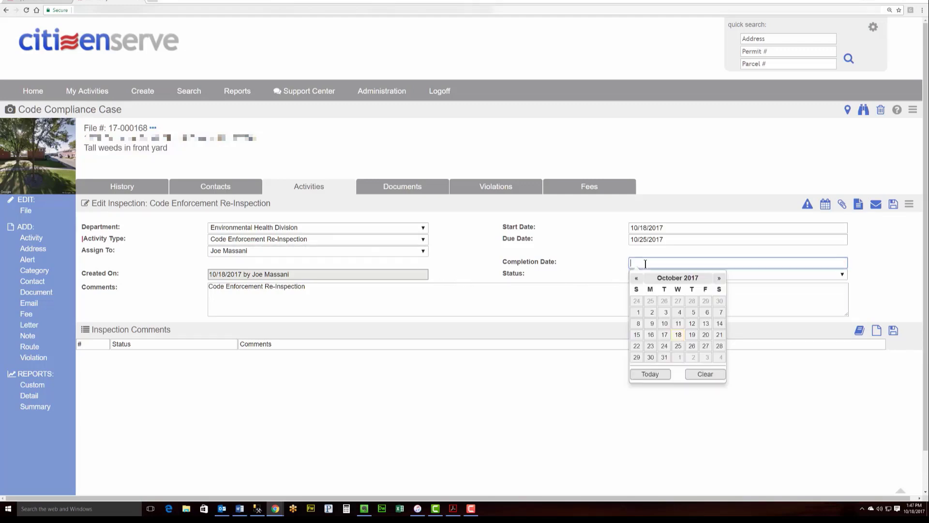
pyautogui.click(679, 335)
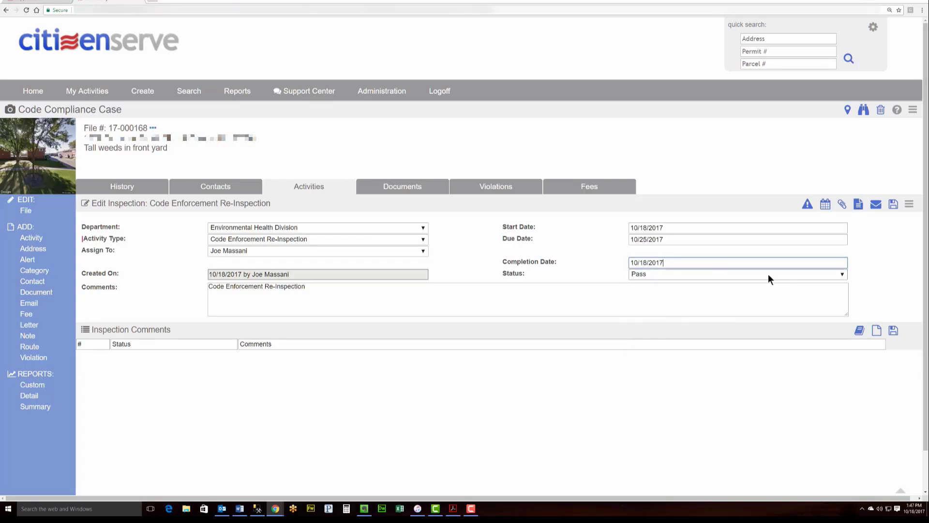
pyautogui.click(894, 204)
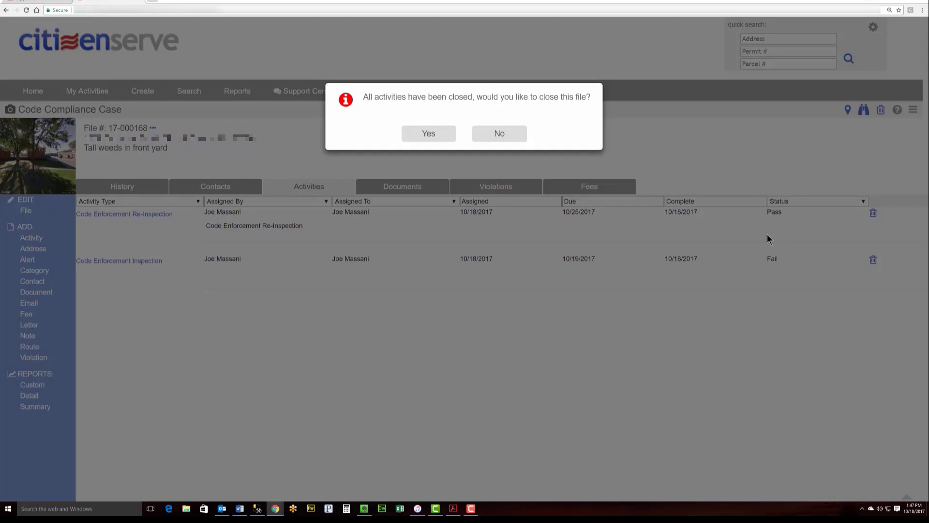
# Accept both close-file prompts and close case 17-000168 with disposition Complied
pyautogui.click(437, 135)
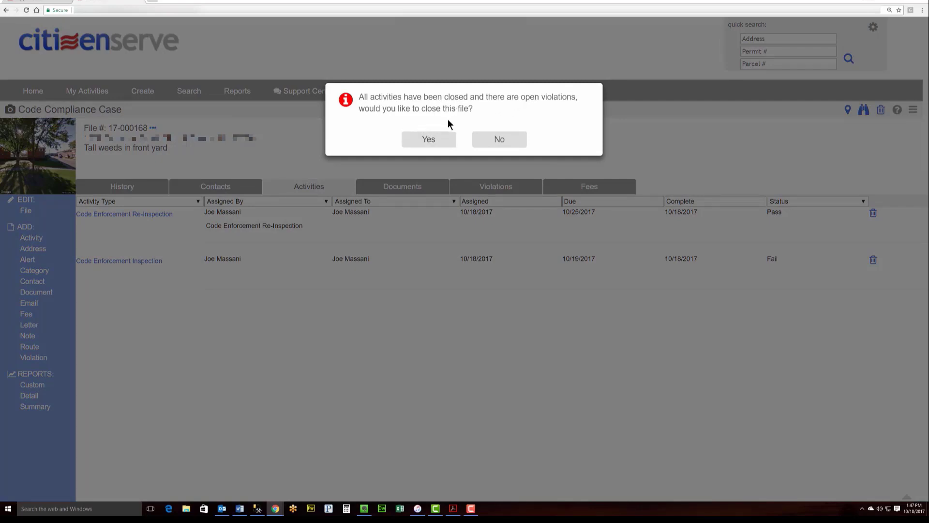
pyautogui.click(428, 139)
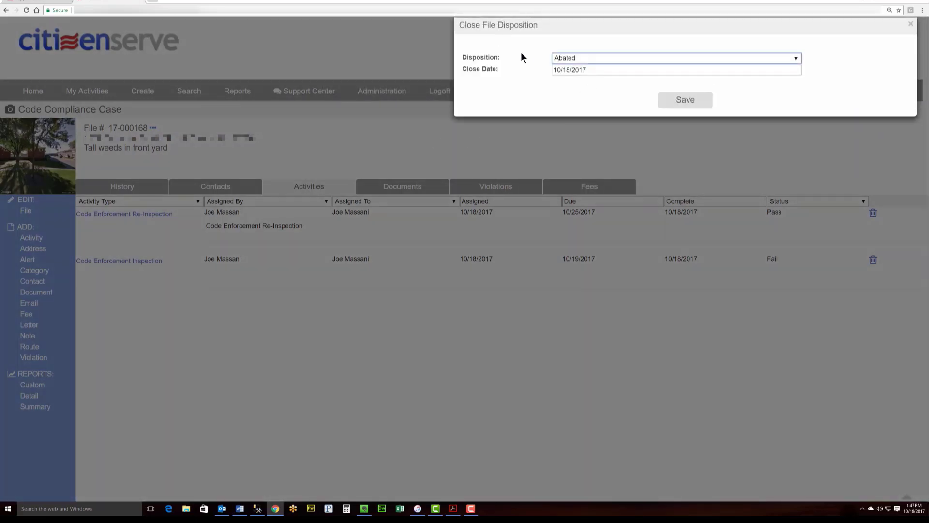
pyautogui.click(580, 58)
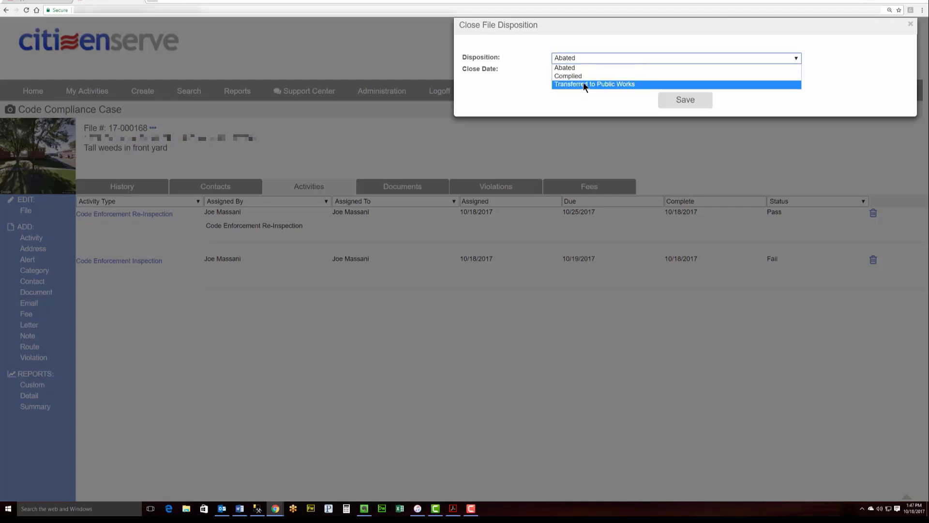
pyautogui.click(581, 76)
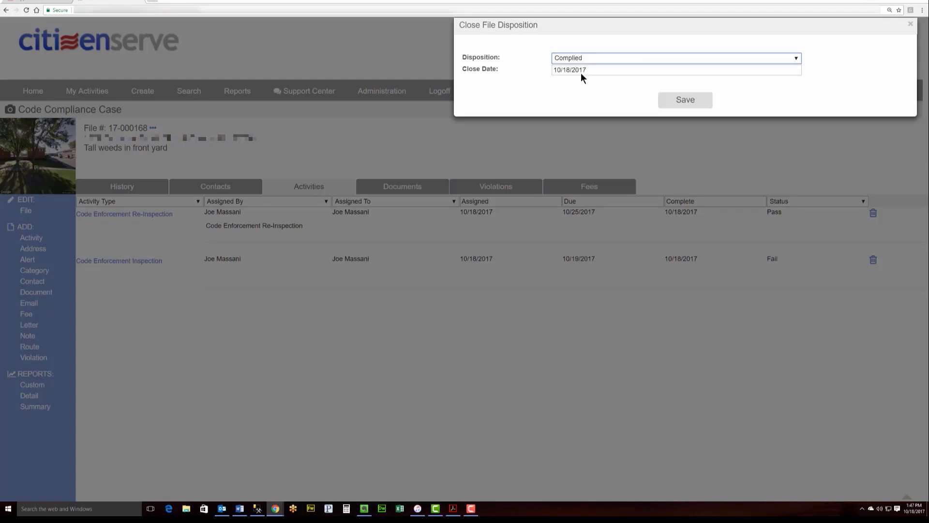
pyautogui.click(680, 101)
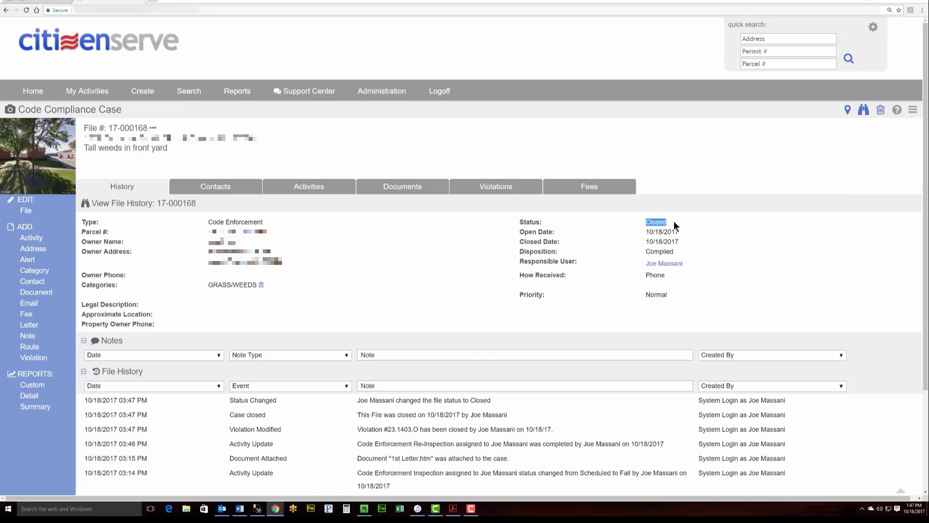
pyautogui.moveTo(649, 241); pyautogui.dragTo(679, 242)
pyautogui.scroll(-2, 706, 250)
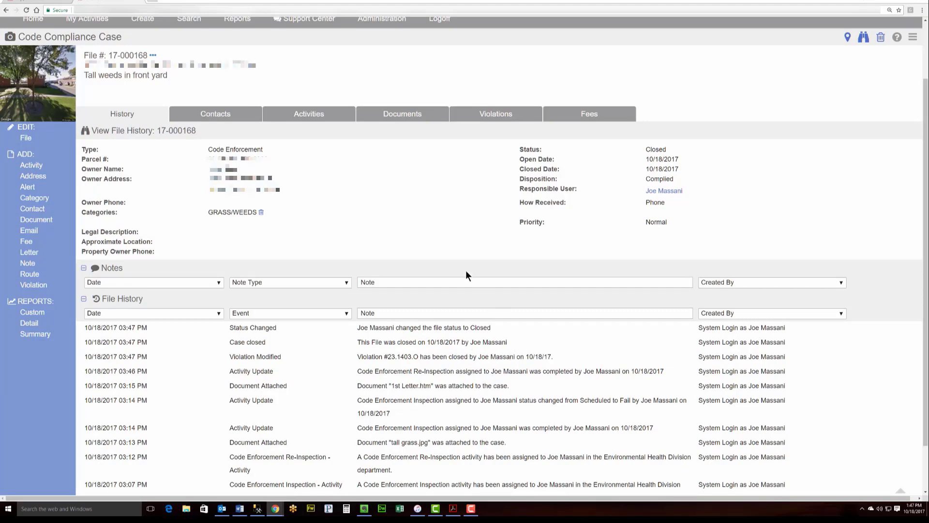
pyautogui.scroll(1, 547, 222)
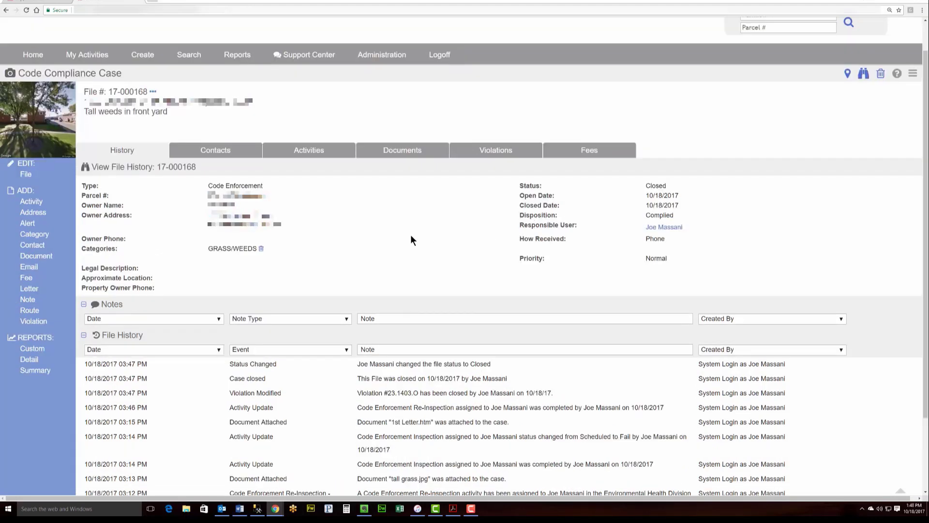